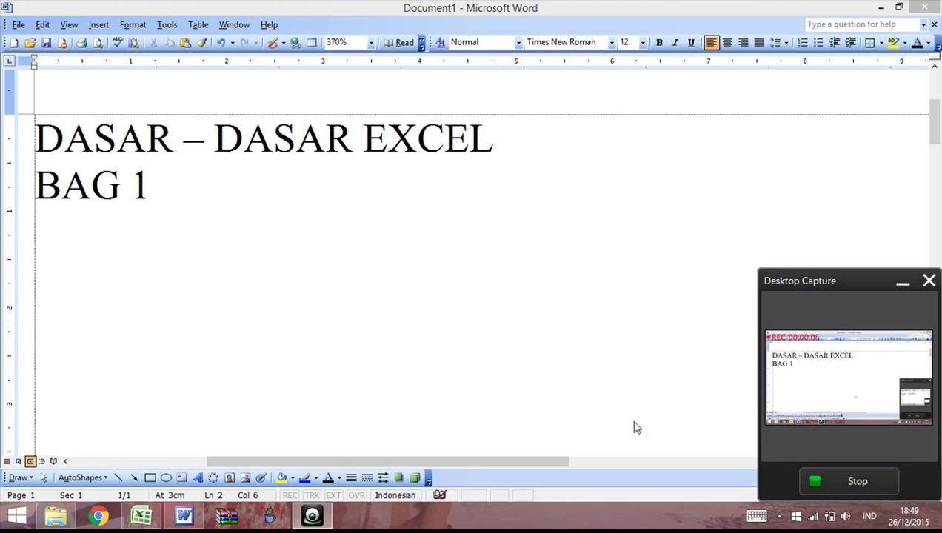
# - Put the text 2+3=5 in A1 and the formula =2+3, showing 5, in A2
pyautogui.click(146, 522)
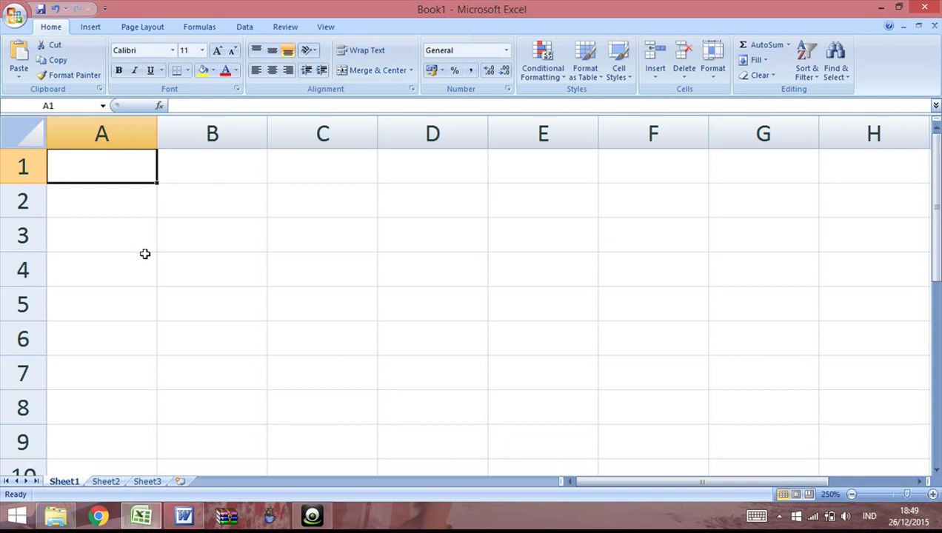
pyautogui.write("'")
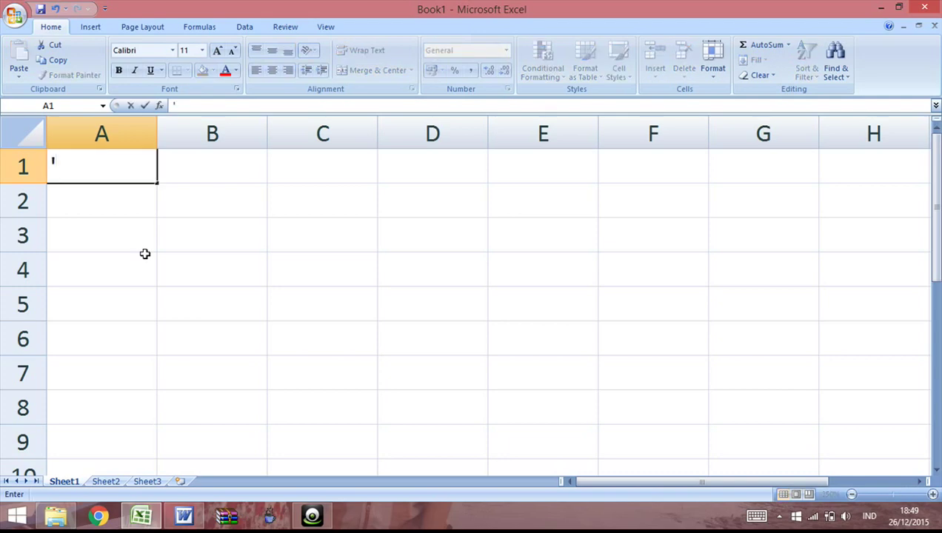
pyautogui.write('2+3')
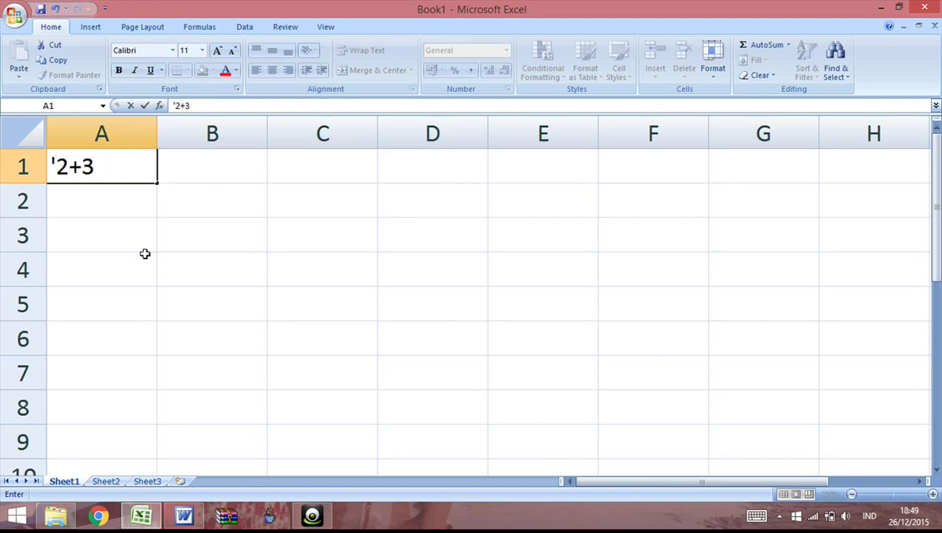
pyautogui.write('=3')
pyautogui.press('BackSpace')
pyautogui.write('5')
pyautogui.press('Return')
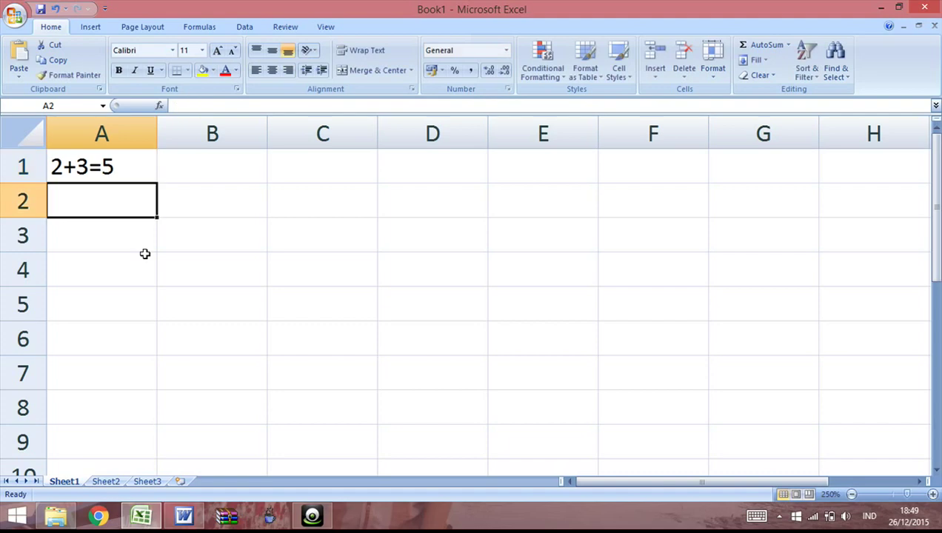
pyautogui.write('=')
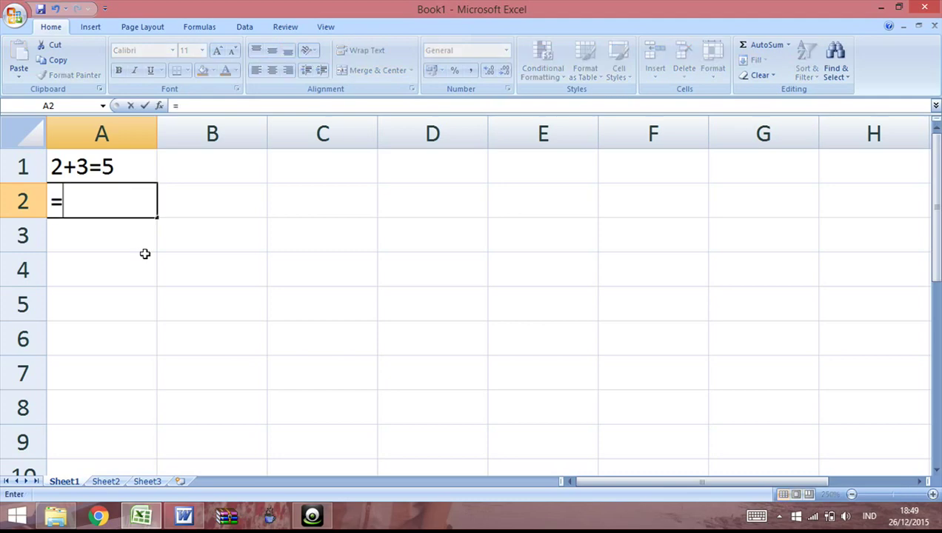
pyautogui.write('2')
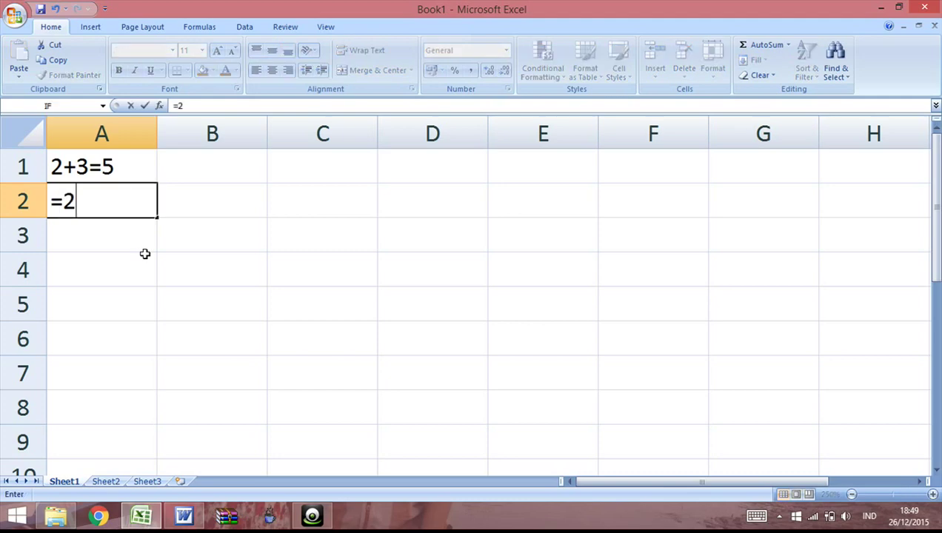
pyautogui.write('+3')
pyautogui.press('Return')
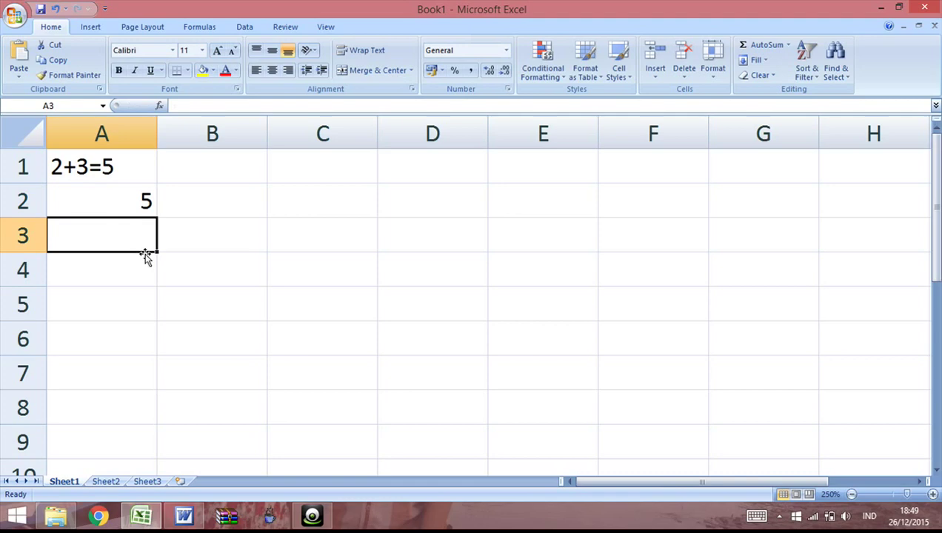
# - Enter =2-3, =2*3 and =2/3 in A3, A4 and A5, showing -1, 6 and 0,66667
pyautogui.write('=')
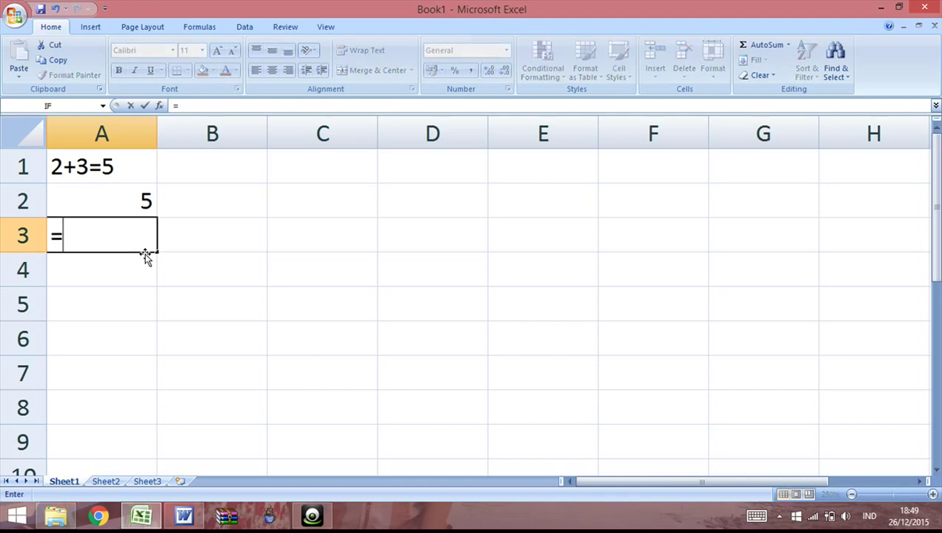
pyautogui.write('2-')
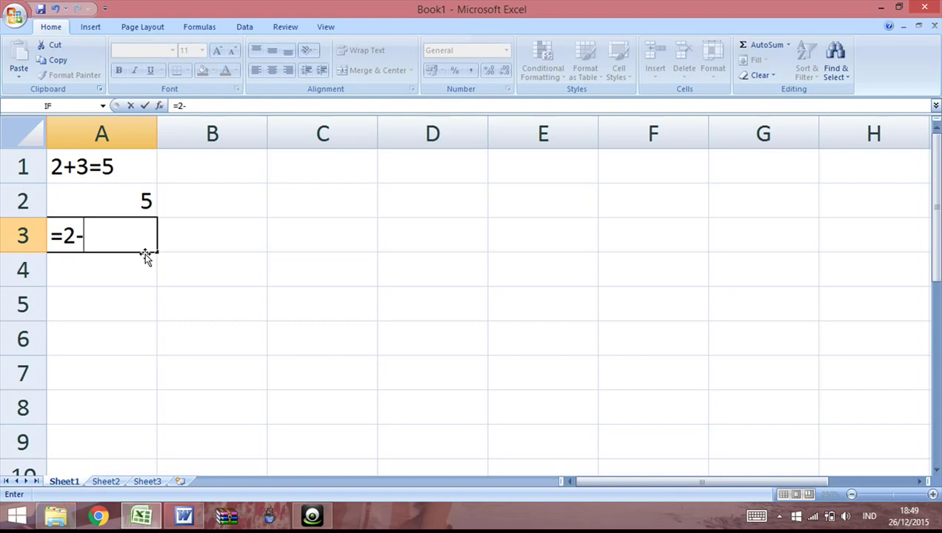
pyautogui.write('3')
pyautogui.press('Return')
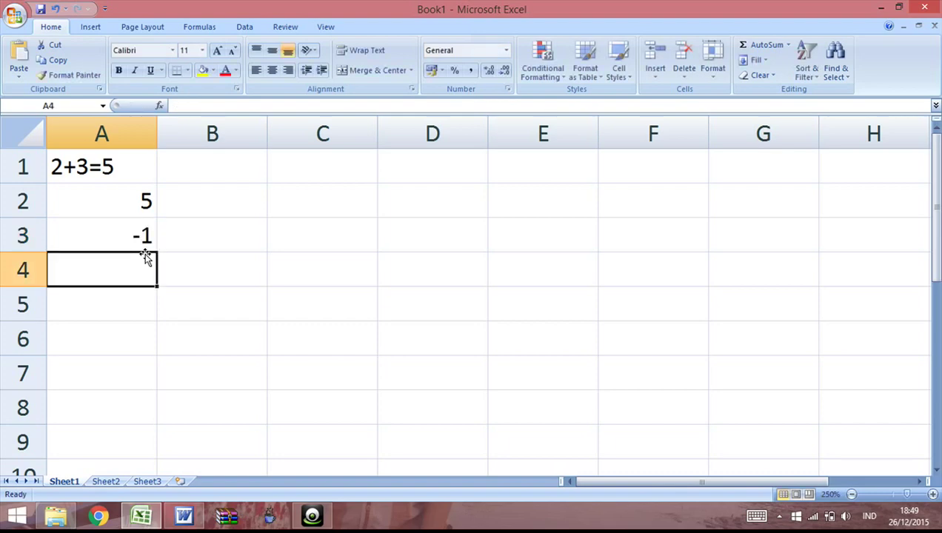
pyautogui.write('=')
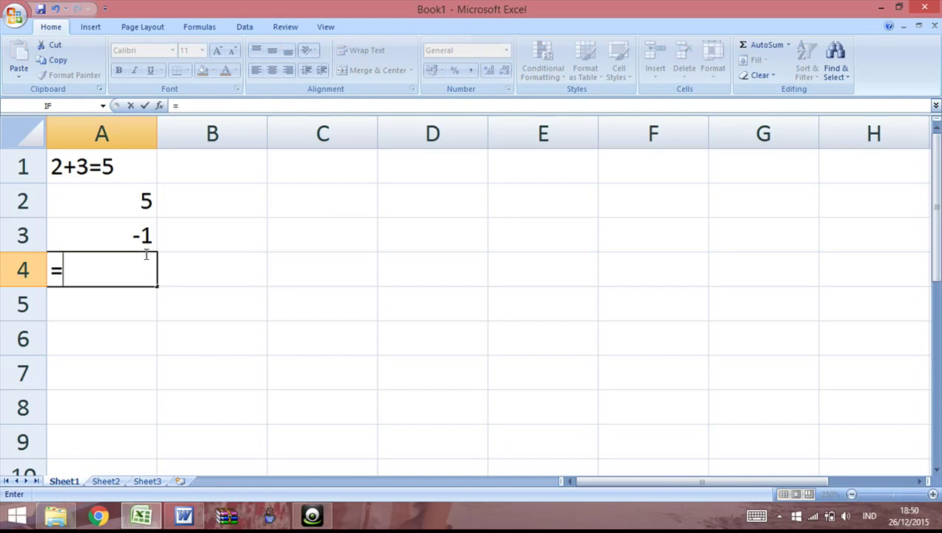
pyautogui.write('2')
pyautogui.write('*')
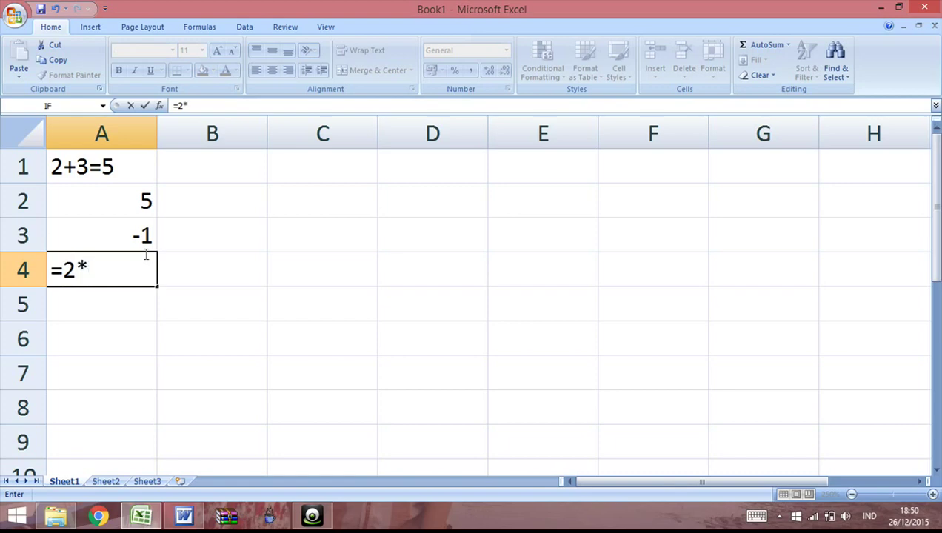
pyautogui.write('A4')
pyautogui.press('BackSpace')
pyautogui.press('BackSpace')
pyautogui.press('BackSpace')
pyautogui.write('*')
pyautogui.write('3')
pyautogui.press('Return')
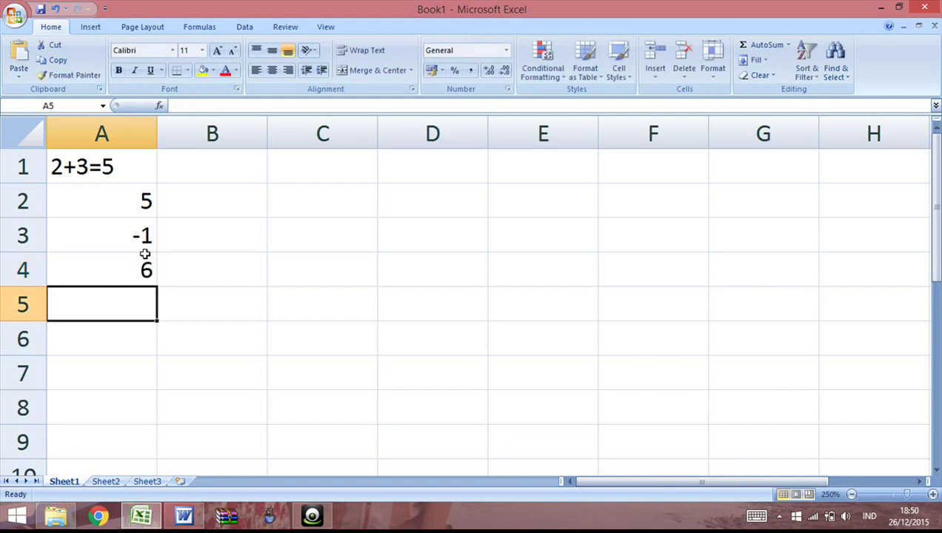
pyautogui.write('=')
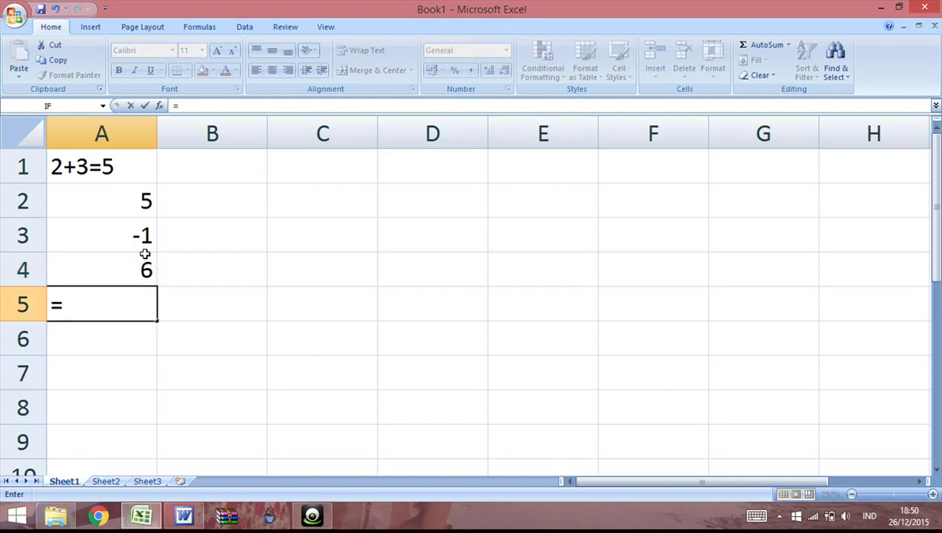
pyautogui.write('2/3')
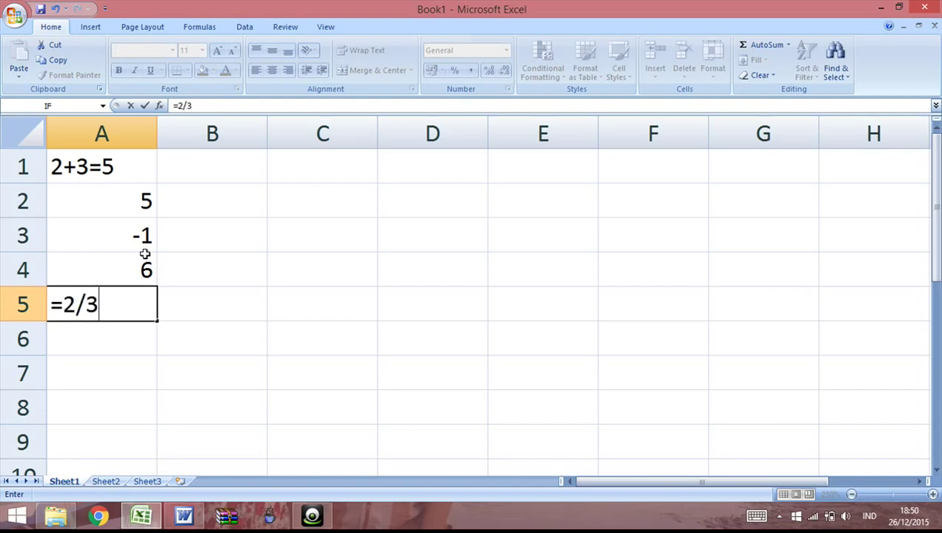
pyautogui.press('Return')
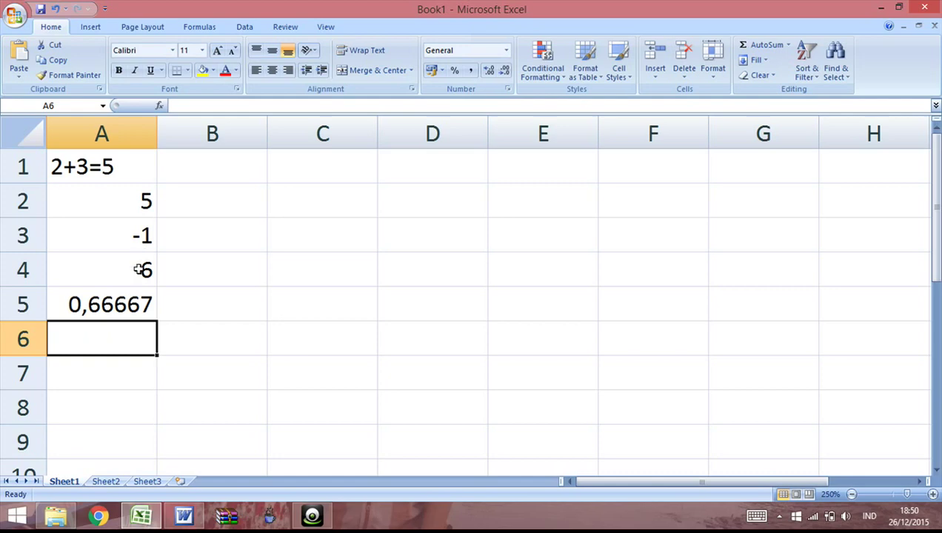
# - Clear A1:A5 and make columns A, B and C narrower
pyautogui.moveTo(122, 171); pyautogui.dragTo(120, 305)
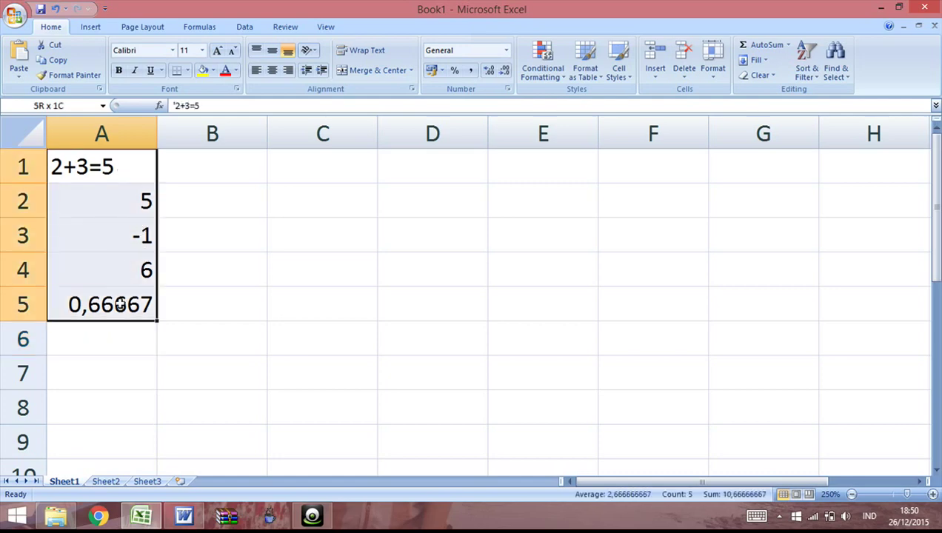
pyautogui.press('Delete')
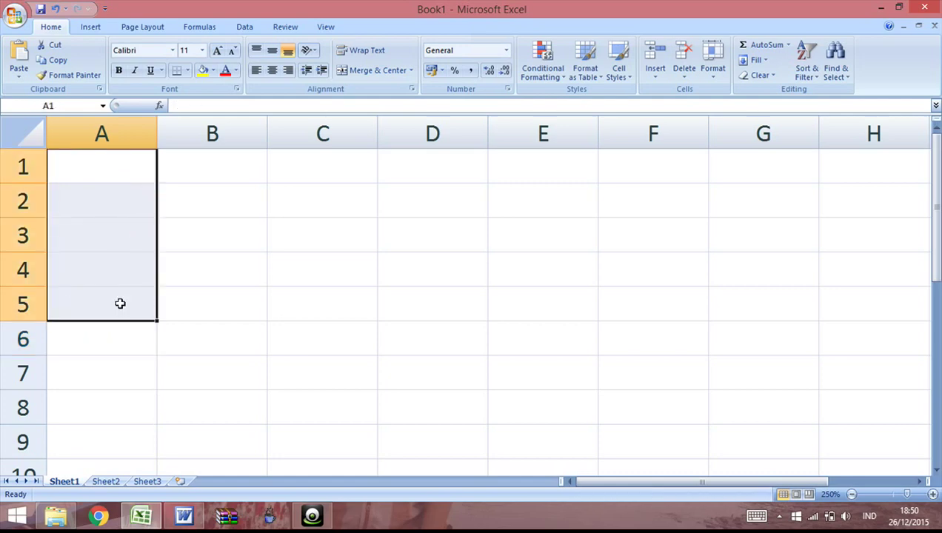
pyautogui.moveTo(157, 133); pyautogui.dragTo(109, 133)
pyautogui.moveTo(219, 128); pyautogui.dragTo(143, 128)
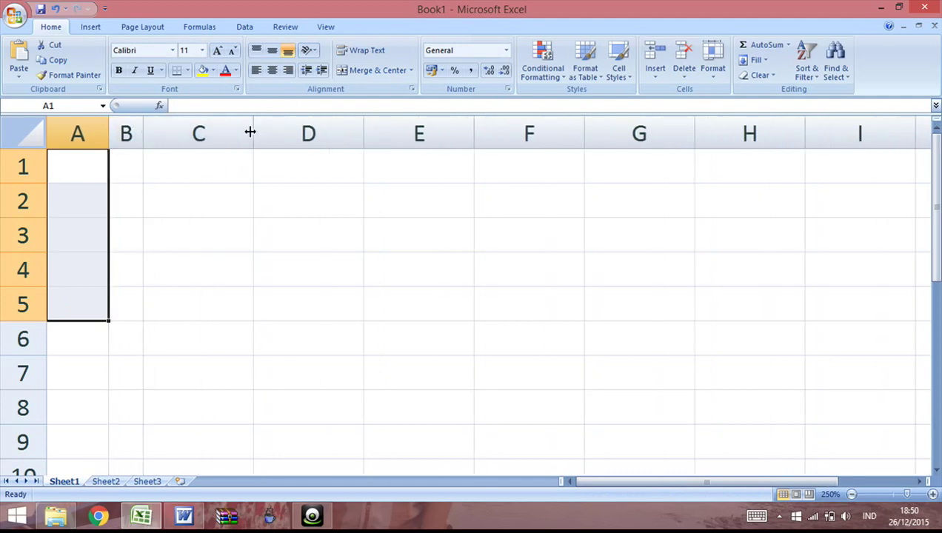
pyautogui.moveTo(256, 124); pyautogui.dragTo(198, 131)
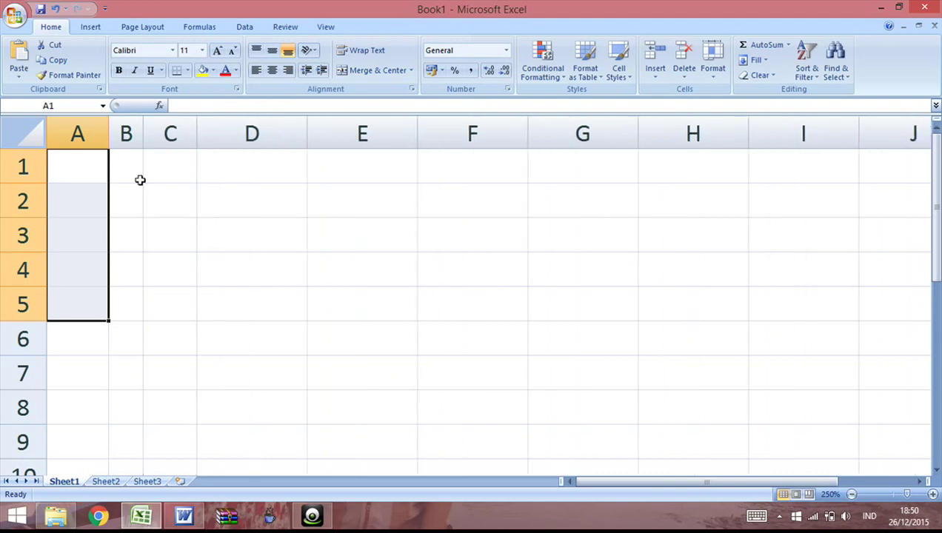
# - Enter 2 in A1, 3 in C1 and a text plus sign '+ in B1
pyautogui.click(78, 168)
pyautogui.write('2')
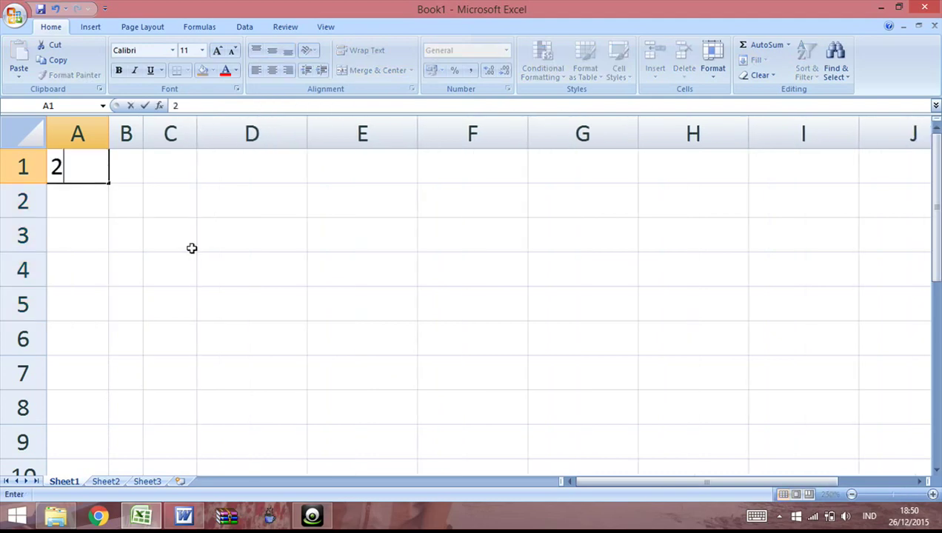
pyautogui.press('Return')
pyautogui.press('Up')
pyautogui.press('Right')
pyautogui.press('Right')
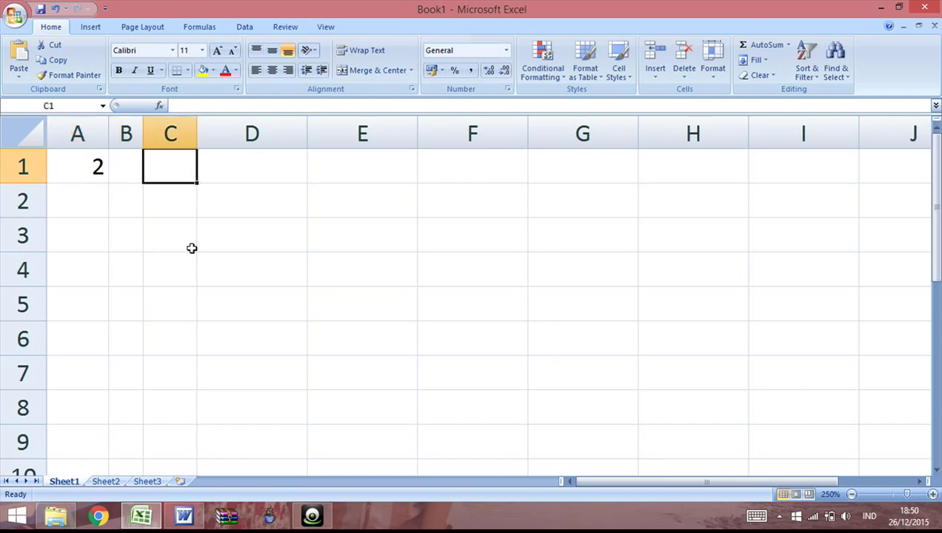
pyautogui.write('3')
pyautogui.press('Left')
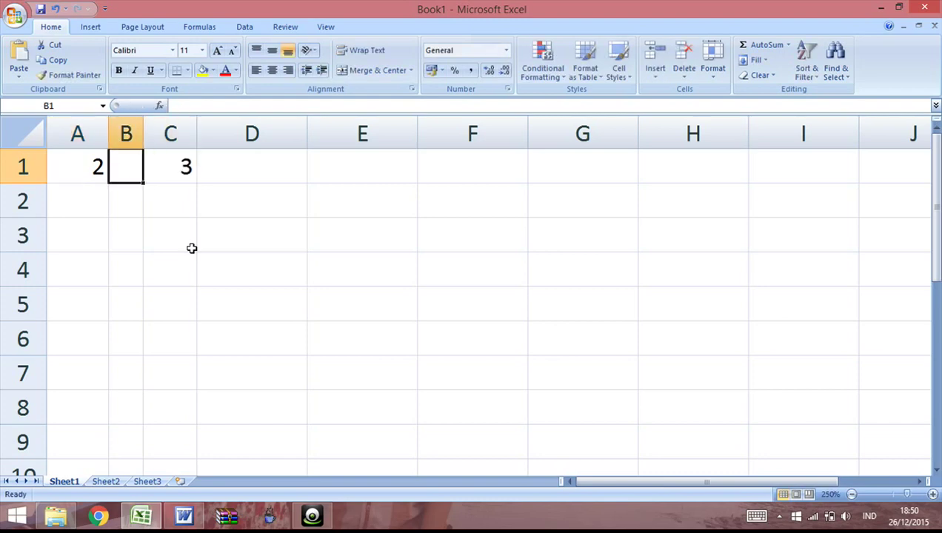
pyautogui.write('+')
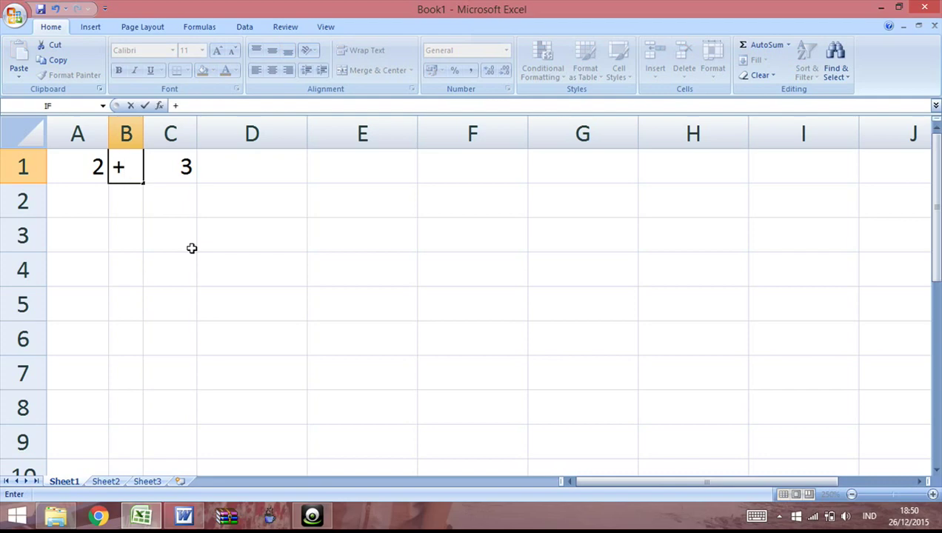
pyautogui.press('Escape')
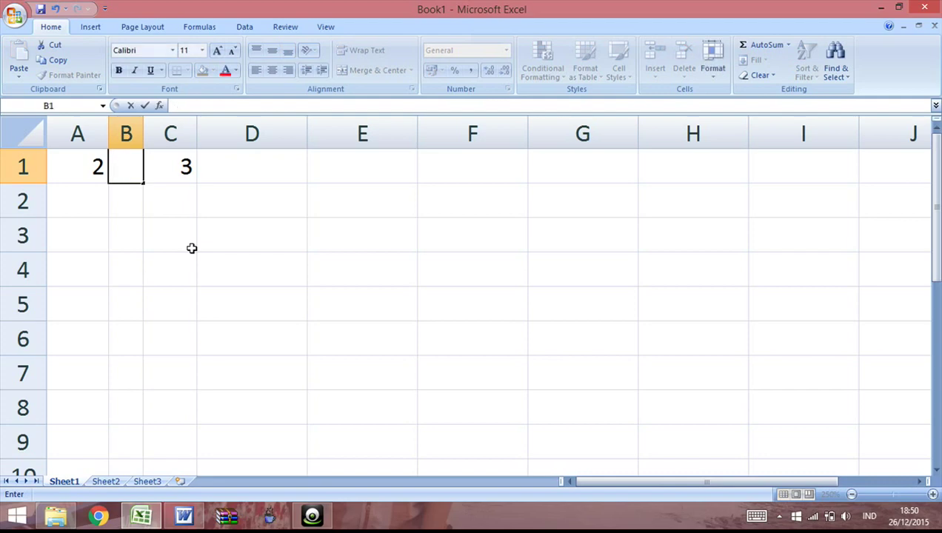
pyautogui.write("'")
pyautogui.write('+')
pyautogui.press('Return')
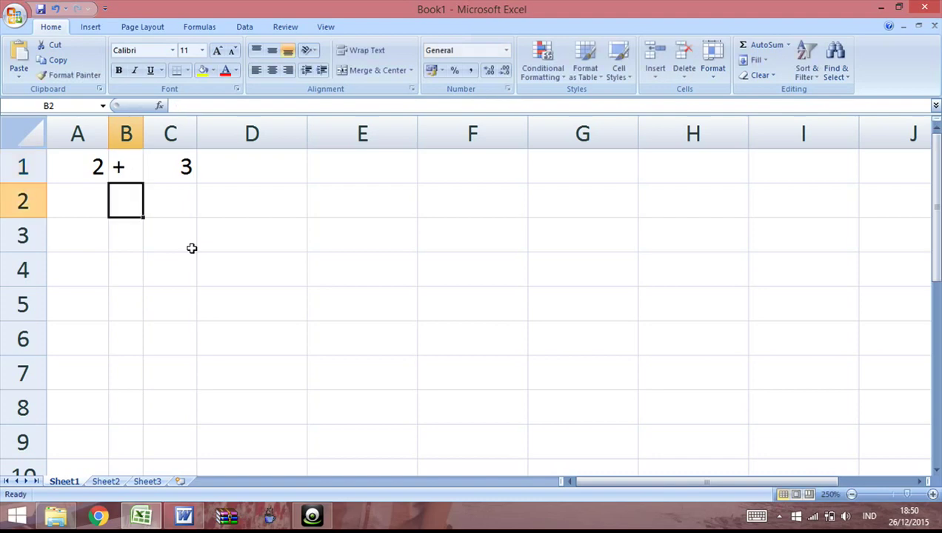
pyautogui.press('Up')
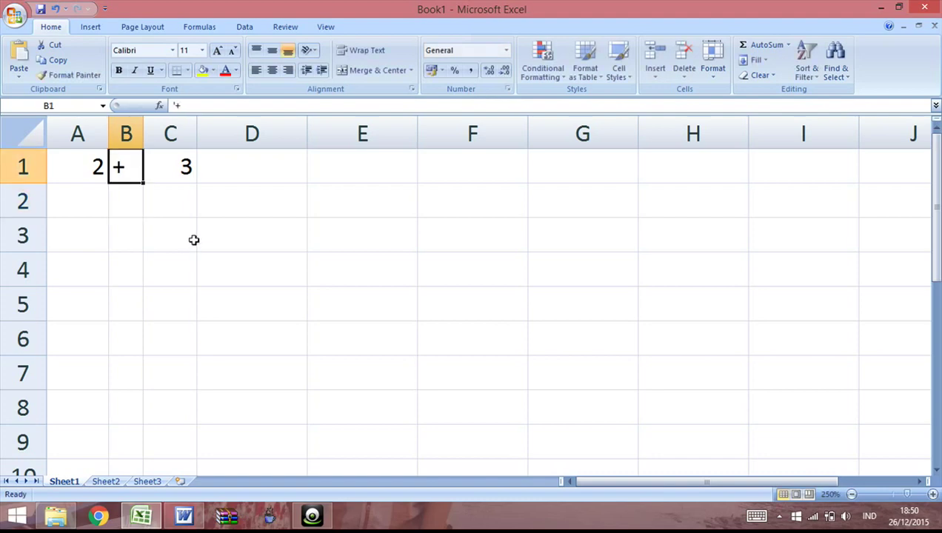
# - Narrow columns A and C further and centre the 2, + and 3 in A1:C1
pyautogui.moveTo(196, 133); pyautogui.dragTo(177, 131)
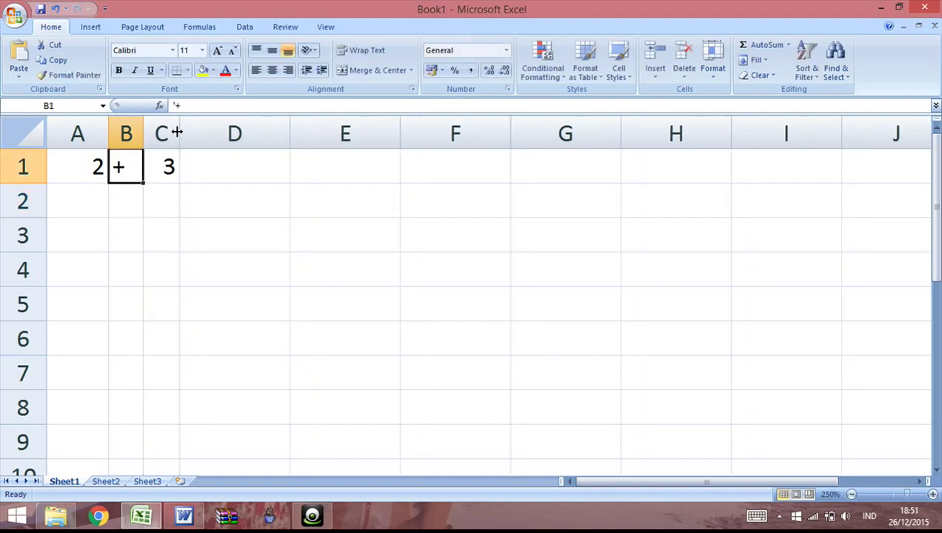
pyautogui.moveTo(102, 132); pyautogui.dragTo(85, 130)
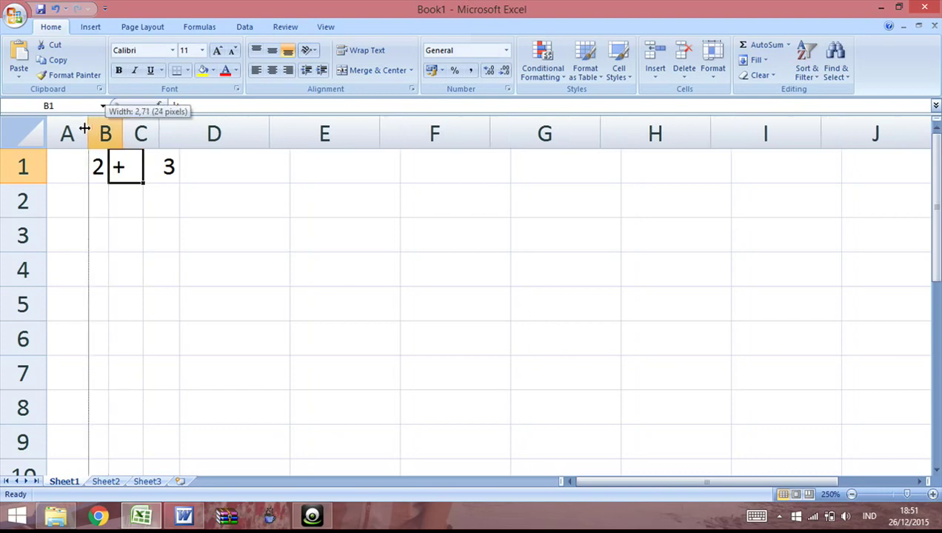
pyautogui.click(93, 235)
pyautogui.click(78, 166)
pyautogui.moveTo(78, 167); pyautogui.dragTo(132, 163)
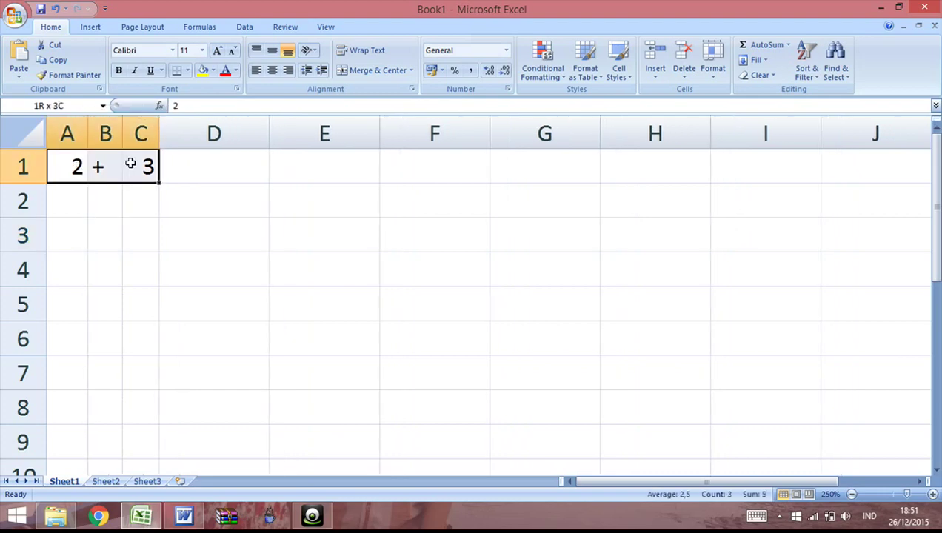
pyautogui.click(272, 70)
# - Narrow column D and enter an equals sign as text ('=) in D1
pyautogui.click(207, 161)
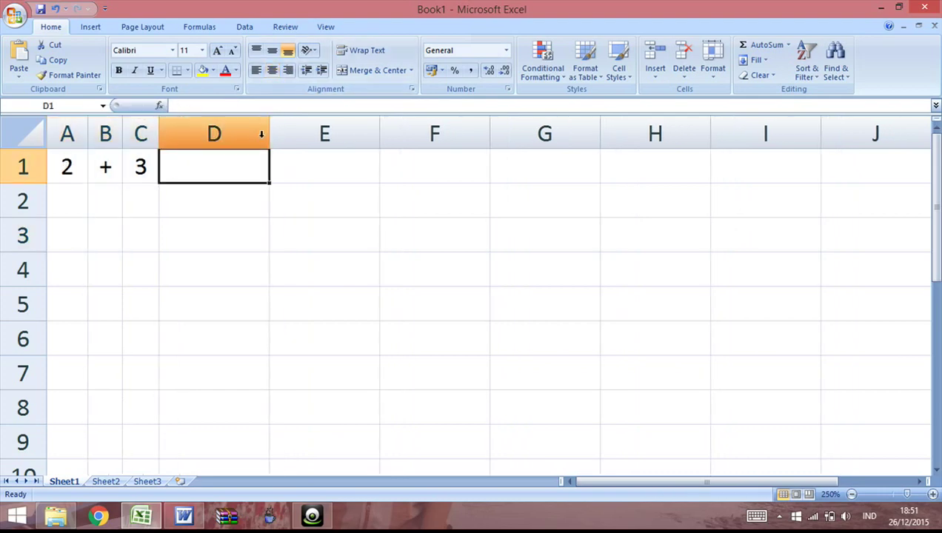
pyautogui.moveTo(269, 132); pyautogui.dragTo(192, 134)
pyautogui.write("'")
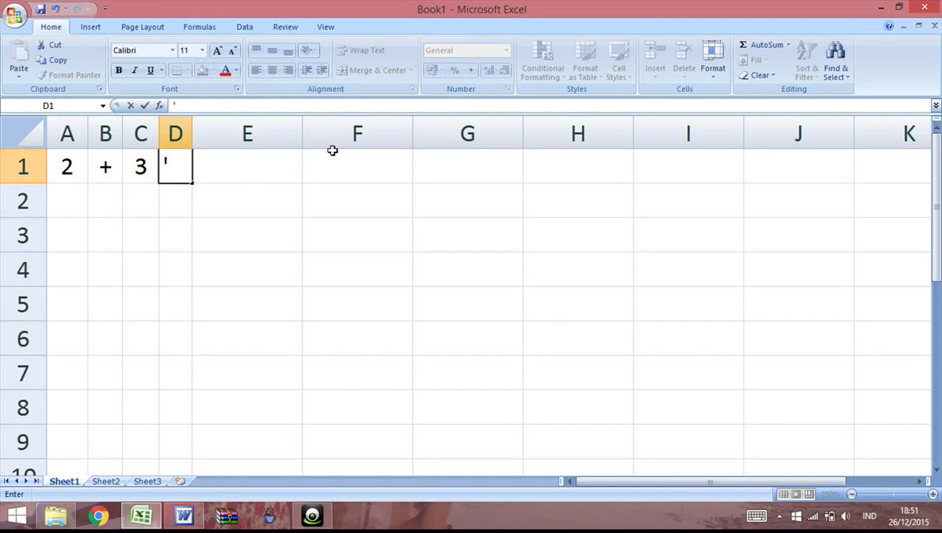
pyautogui.write('=')
pyautogui.press('Tab')
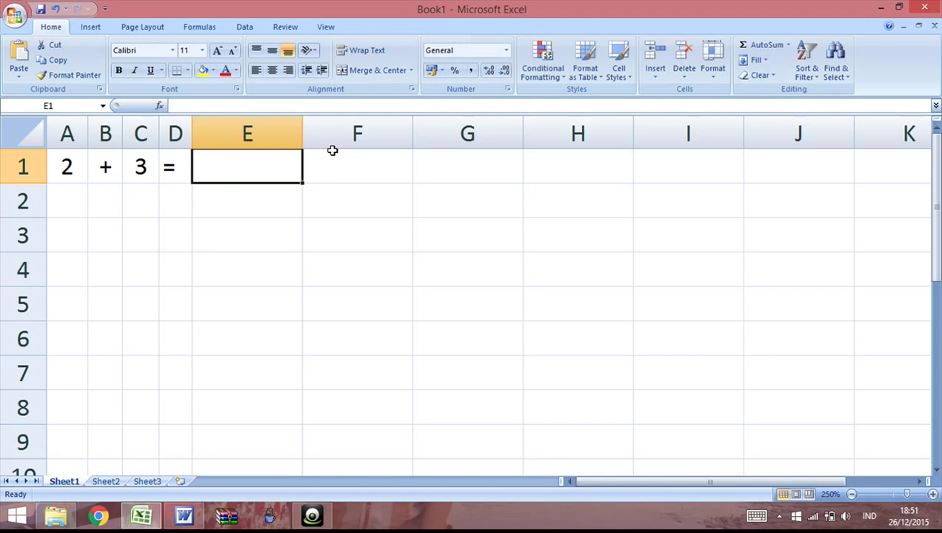
# - Build the formula =A1+C1 in E1 so it displays 5
pyautogui.write('=')
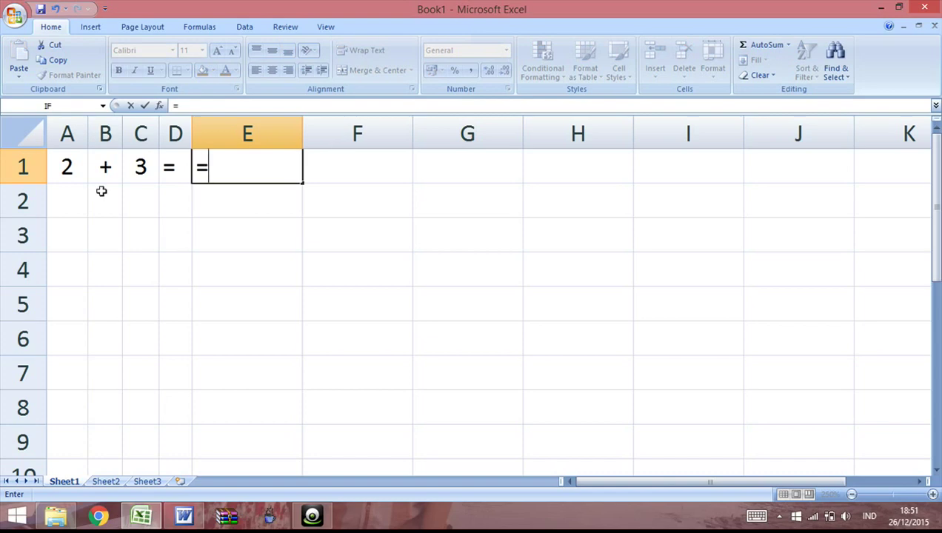
pyautogui.click(67, 172)
pyautogui.write('+')
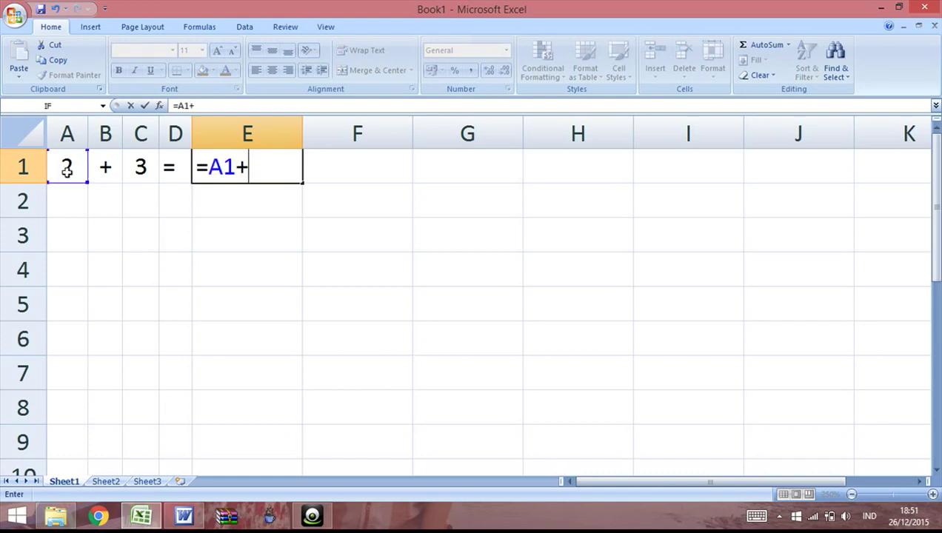
pyautogui.click(141, 169)
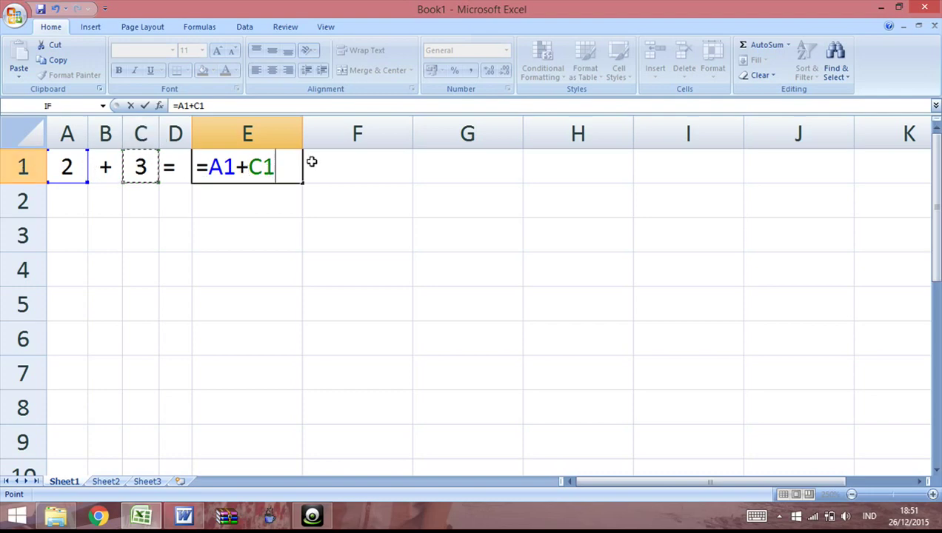
pyautogui.press('Return')
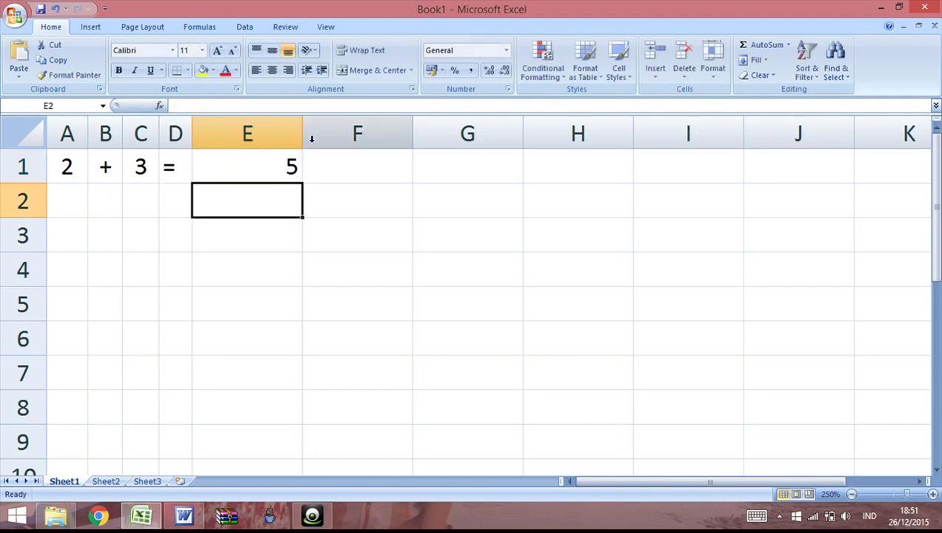
# - Narrow column E and centre the result 5 in E1
pyautogui.moveTo(304, 134); pyautogui.dragTo(239, 140)
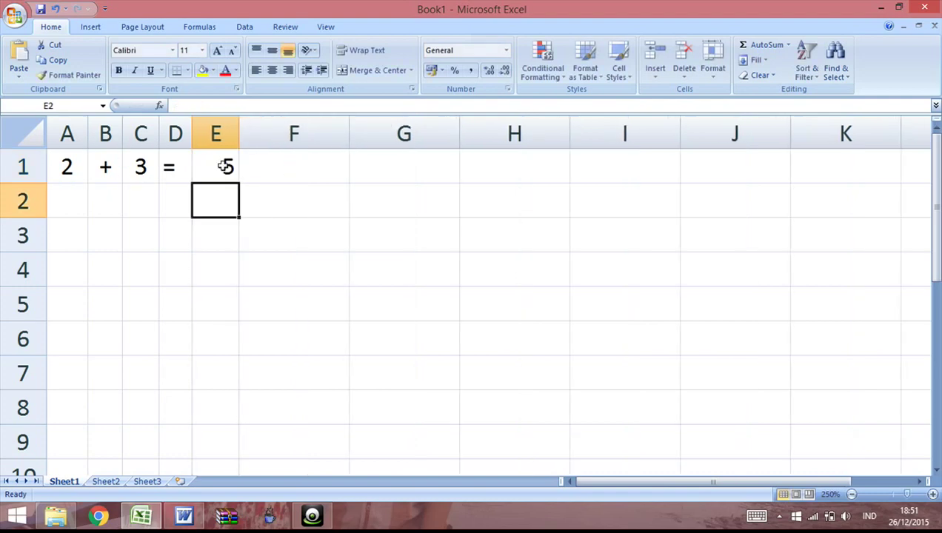
pyautogui.click(213, 166)
pyautogui.click(272, 70)
pyautogui.click(285, 234)
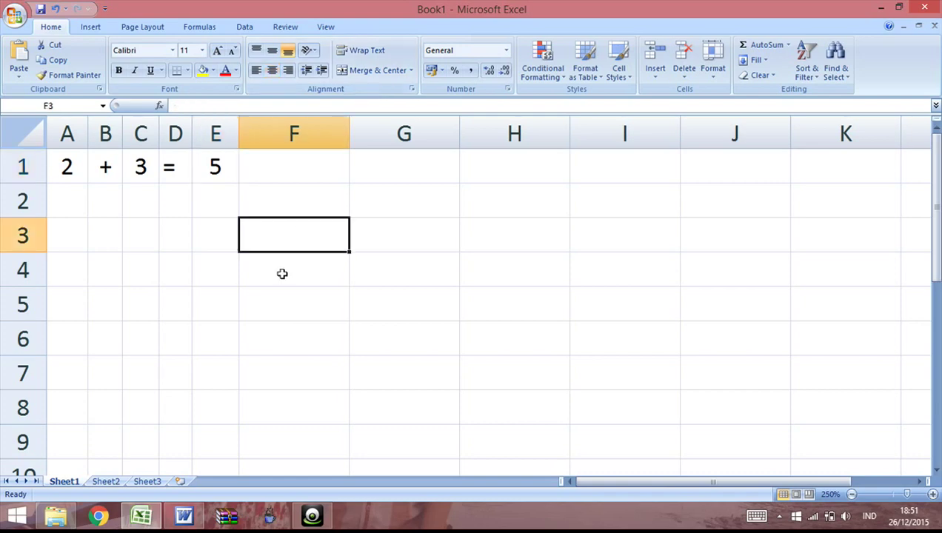
# - Fill row A1:E1 down to row 9, giving sums up to 10 + 11 = 21
pyautogui.moveTo(68, 168); pyautogui.dragTo(240, 182)
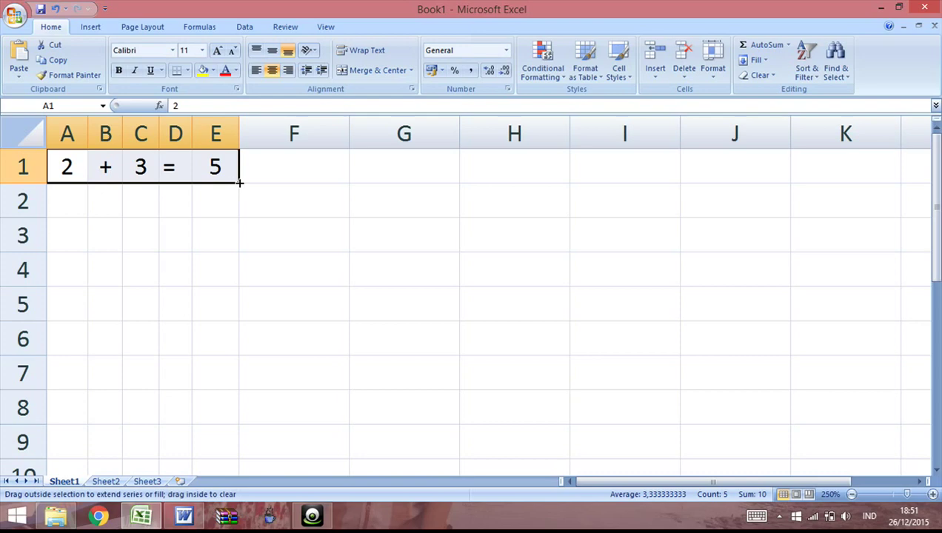
pyautogui.moveTo(239, 182); pyautogui.dragTo(241, 444)
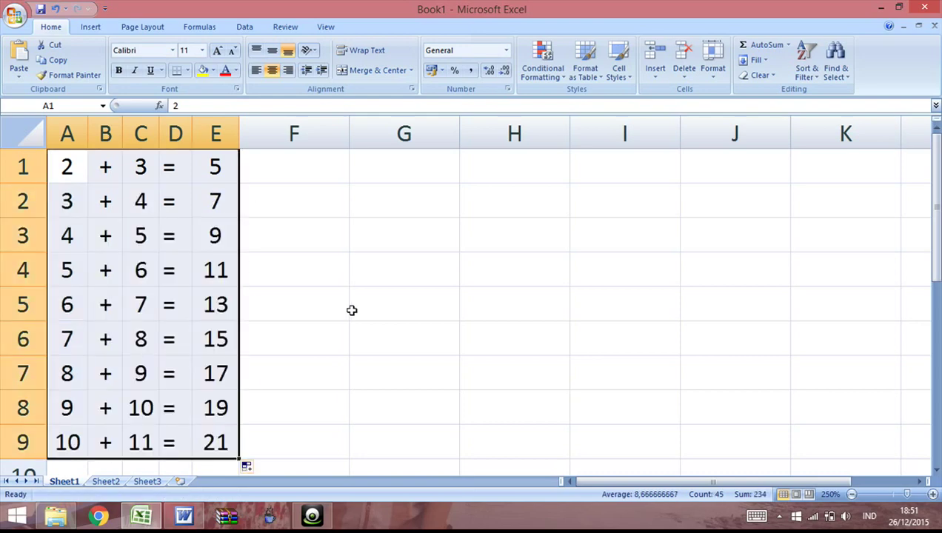
pyautogui.click(352, 310)
# - Replace the first numbers in A1:A4 with 10, 15, 13 and 15
pyautogui.click(68, 178)
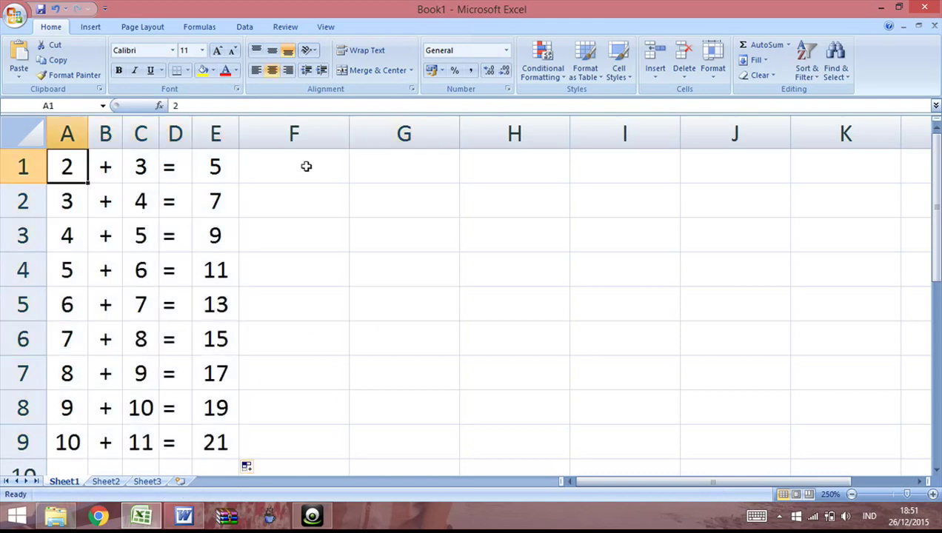
pyautogui.write('10')
pyautogui.press('Return')
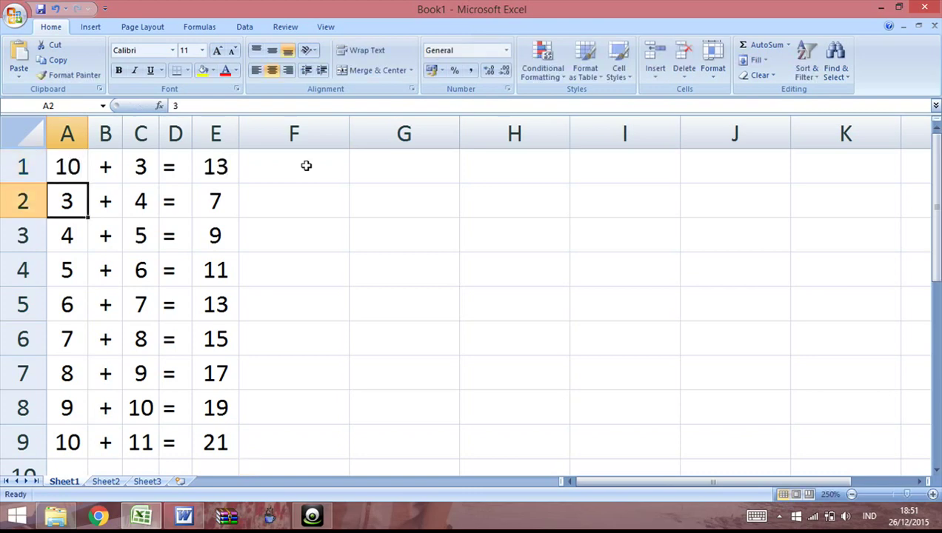
pyautogui.write('15')
pyautogui.press('Return')
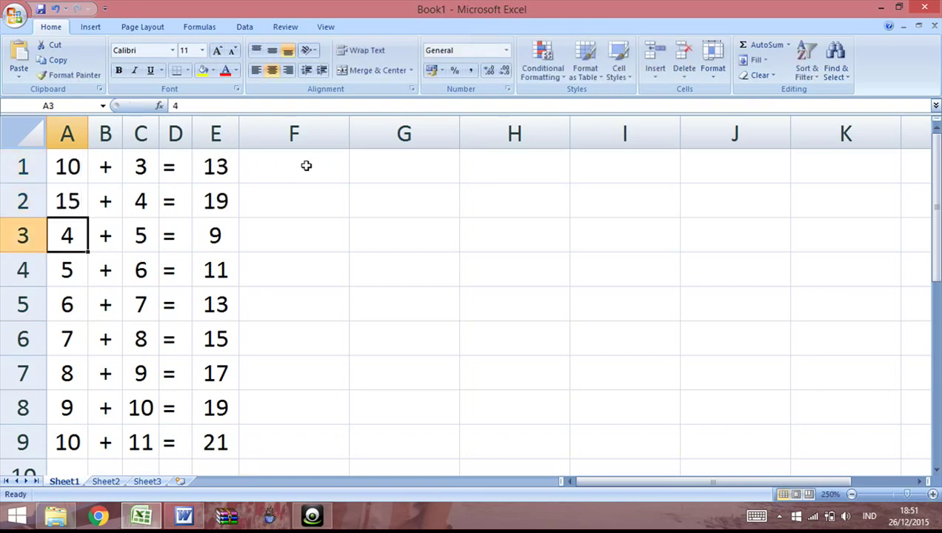
pyautogui.write('13')
pyautogui.press('Return')
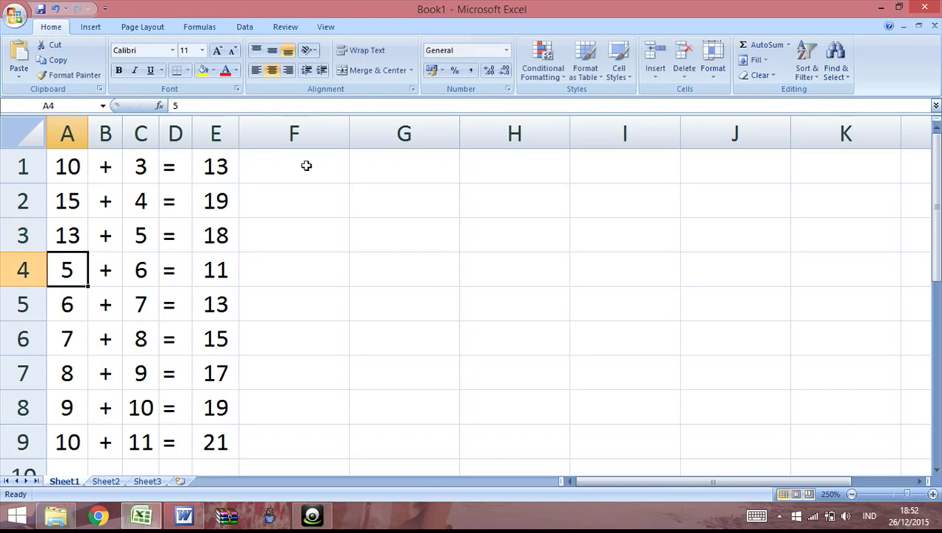
pyautogui.write('15')
pyautogui.press('Tab')
pyautogui.press('Tab')
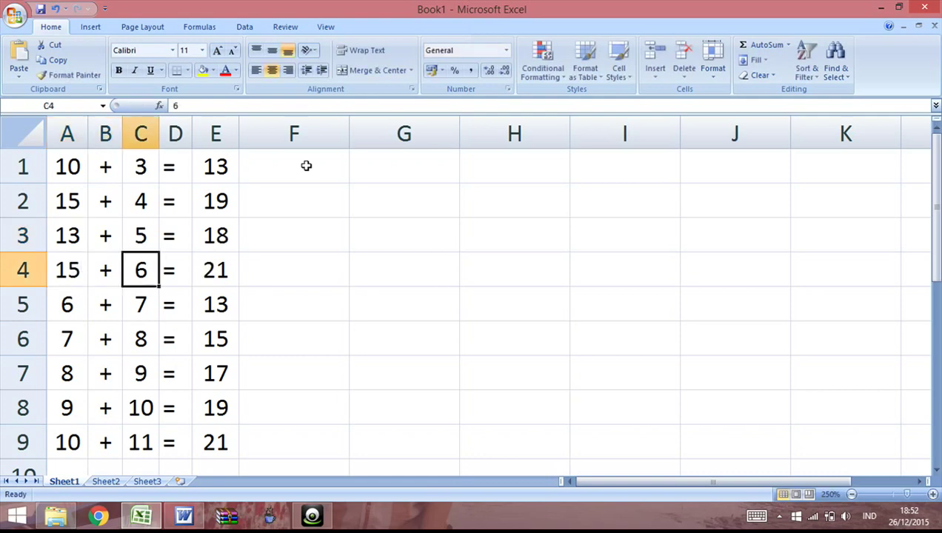
# - Set C4 to 12, correcting an over-long entry, so row 4 reads 15 + 12 = 27
pyautogui.write('53213221')
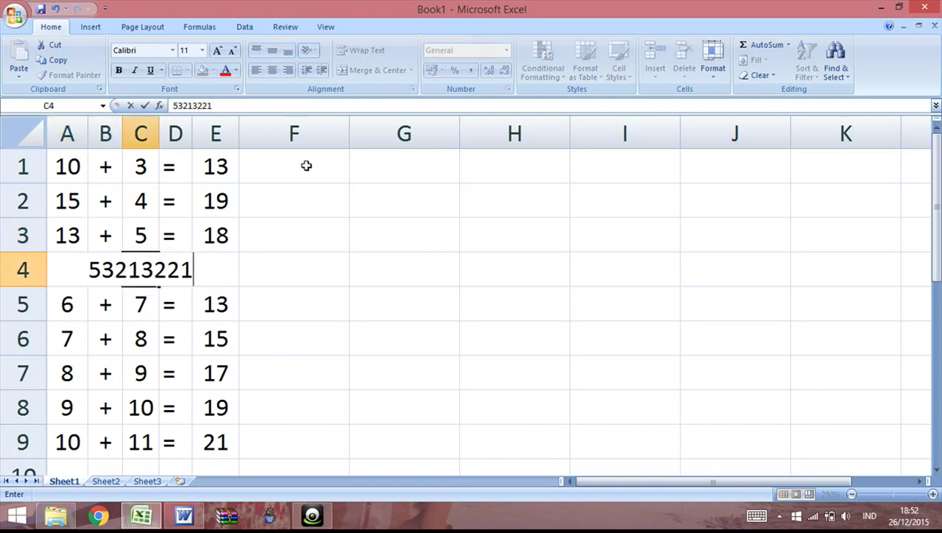
pyautogui.press('Return')
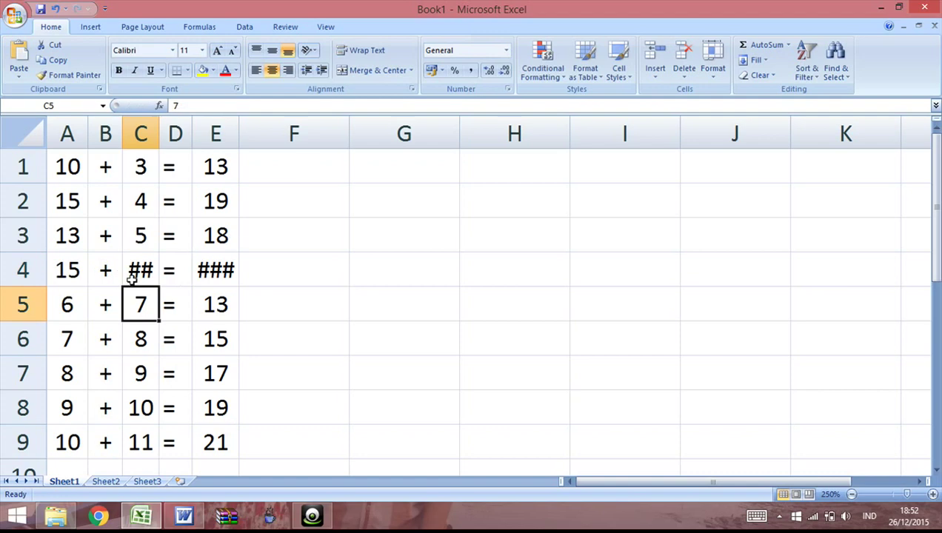
pyautogui.click(137, 273)
pyautogui.write('12')
pyautogui.press('Return')
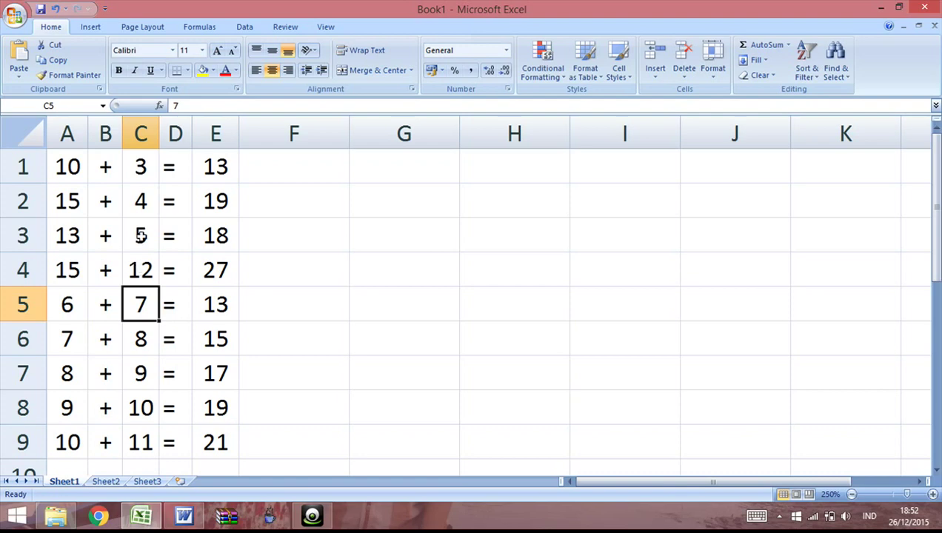
# - Change E1 to the multiplication formula =A1*C1, showing 30
pyautogui.click(213, 167)
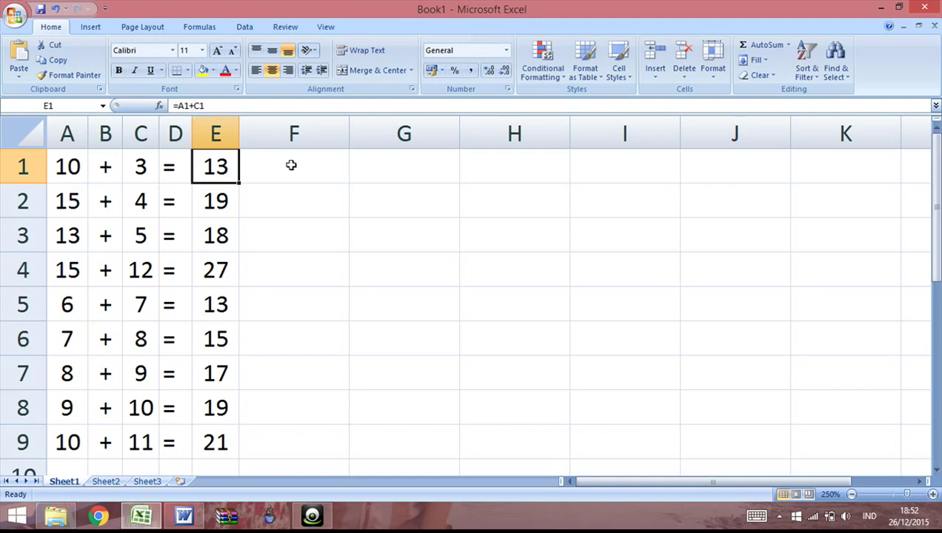
pyautogui.write('=')
pyautogui.press('Left')
pyautogui.press('Left')
pyautogui.press('Left')
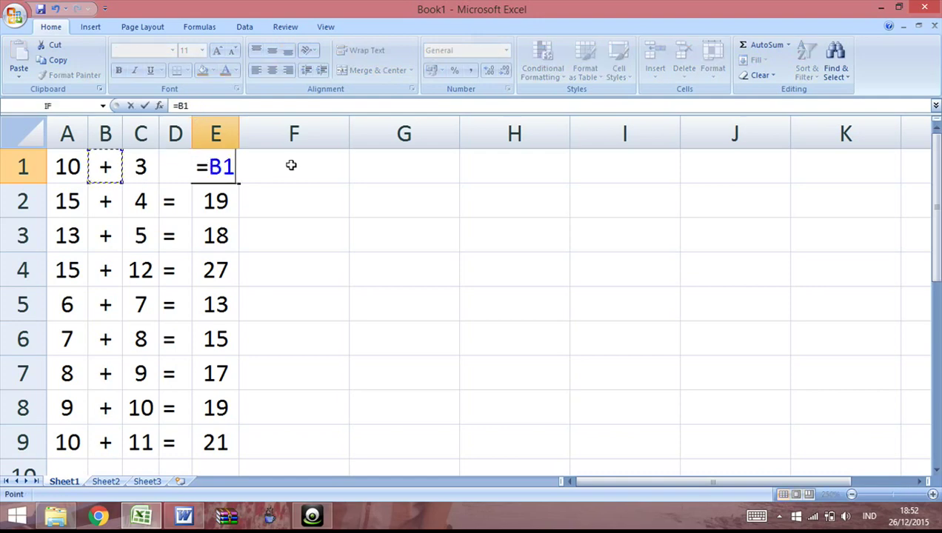
pyautogui.press('Left')
pyautogui.write('*')
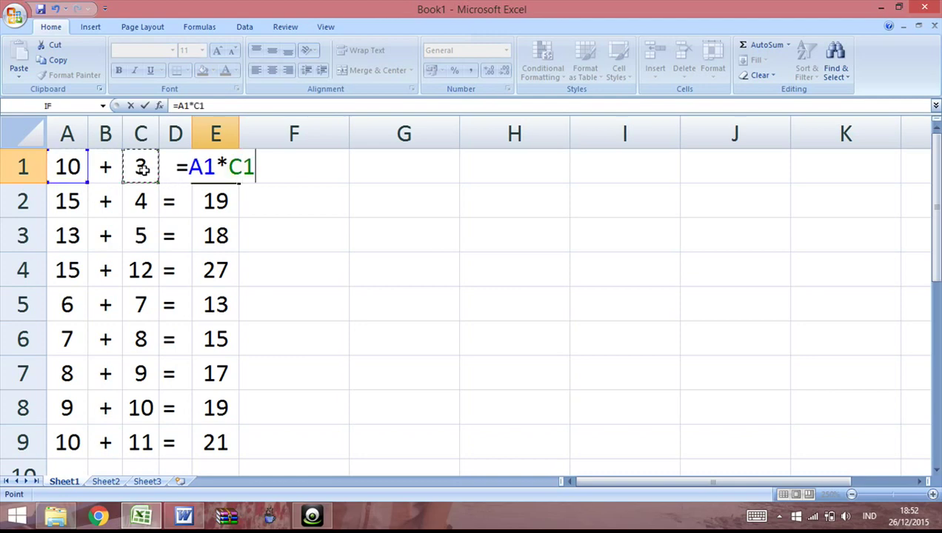
pyautogui.press('Return')
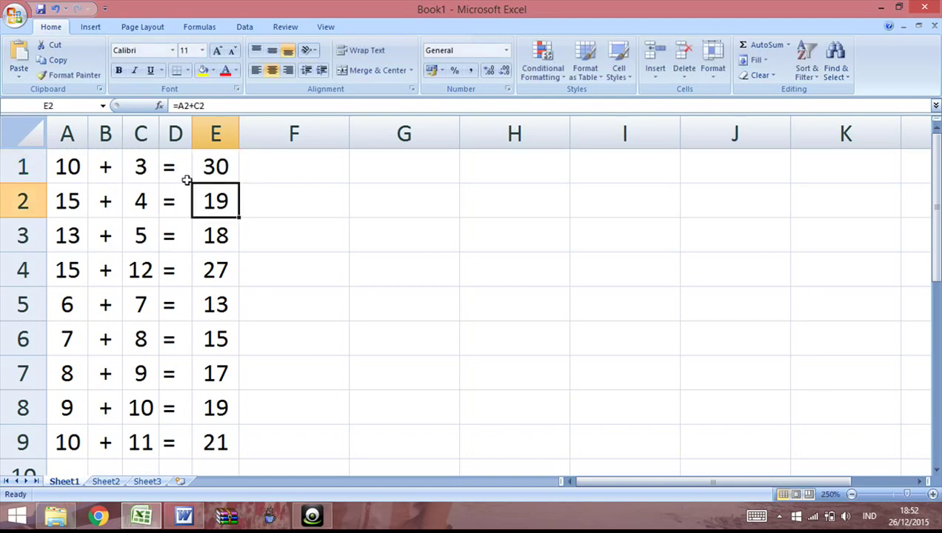
# - Fill the multiplication formula down to E9, giving products 30 through 110
pyautogui.click(221, 175)
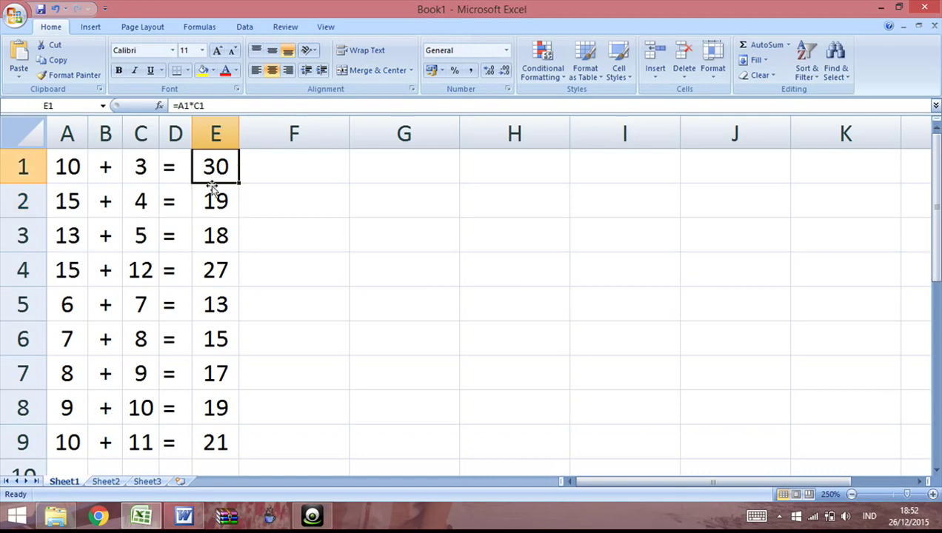
pyautogui.moveTo(241, 186); pyautogui.dragTo(255, 446)
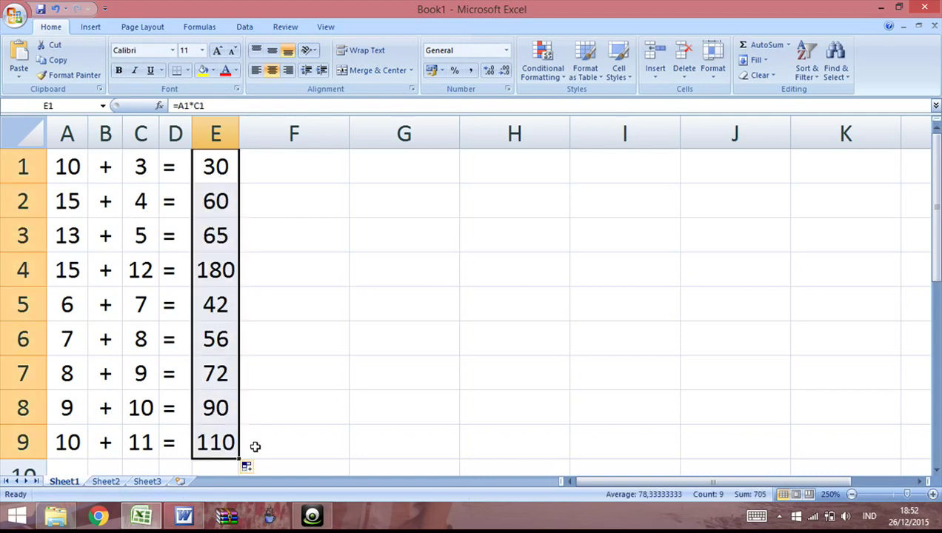
pyautogui.click(108, 167)
# - Put X in B1 and fill it down to B9, replacing the plus signs
pyautogui.write('X')
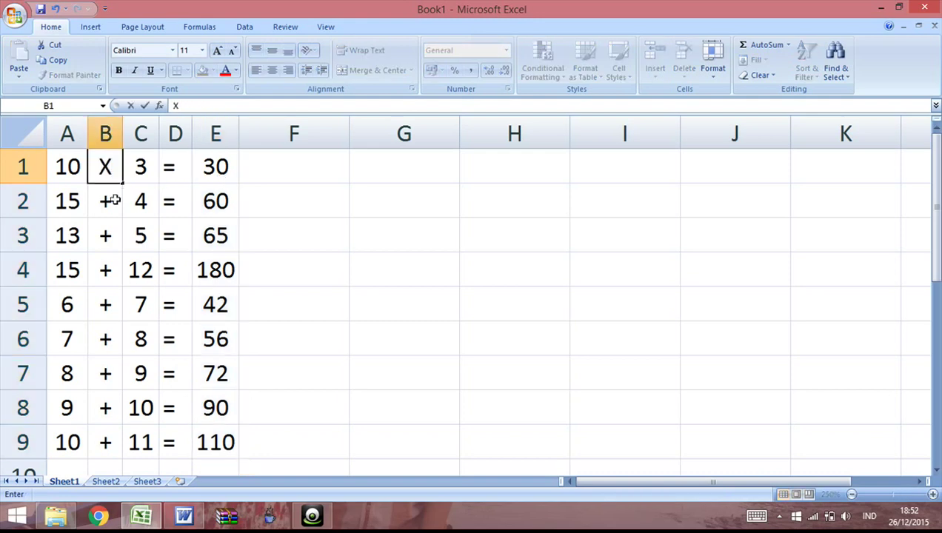
pyautogui.press('Return')
pyautogui.click(118, 162)
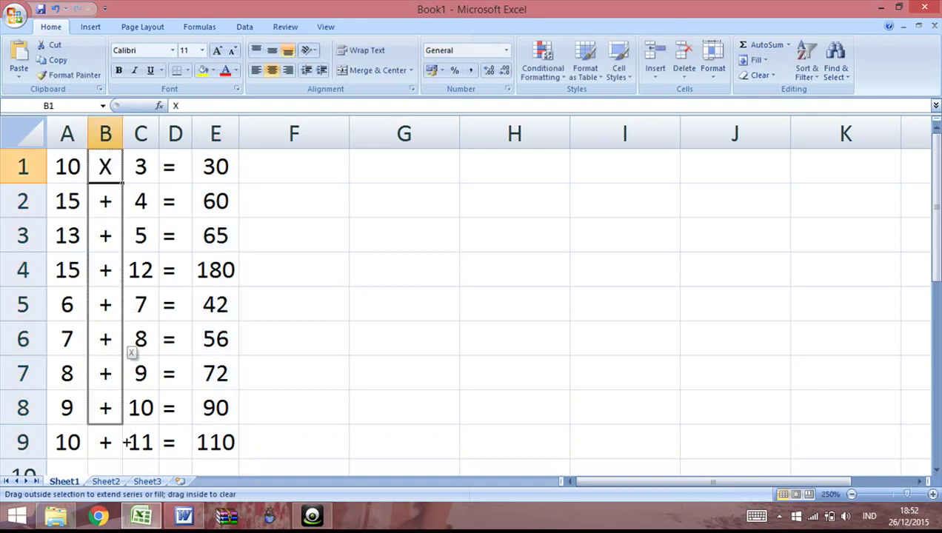
pyautogui.moveTo(123, 184); pyautogui.dragTo(126, 445)
pyautogui.click(353, 313)
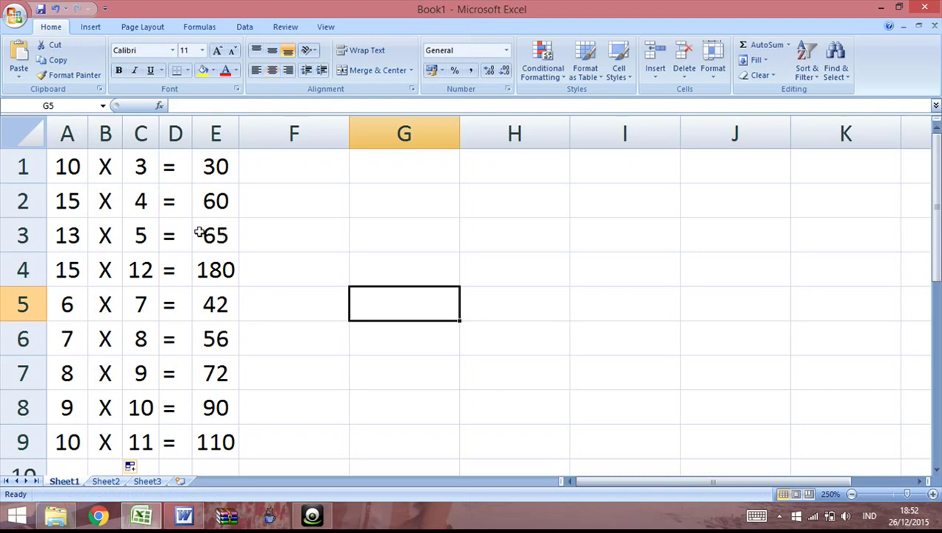
# - Change B1 to a colon stored as text (':)
pyautogui.click(106, 167)
pyautogui.write("'")
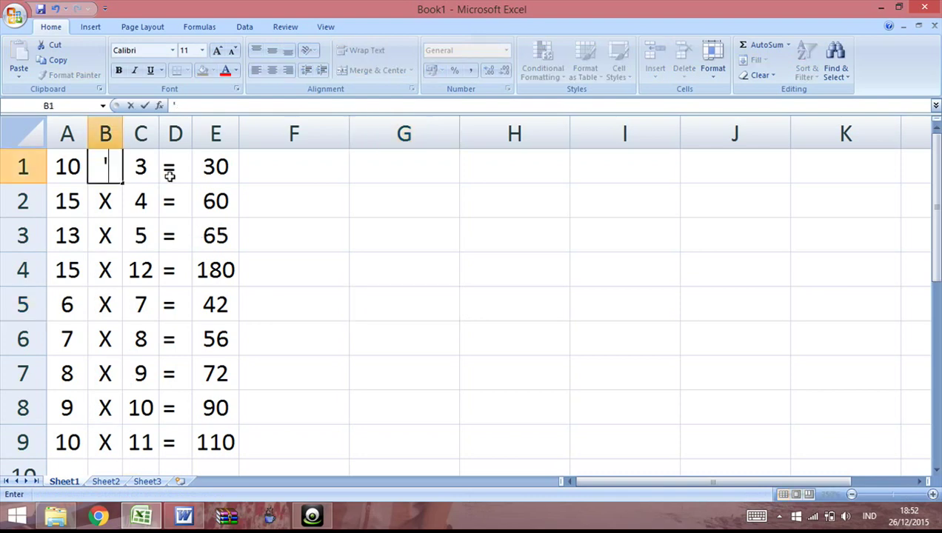
pyautogui.write(':')
pyautogui.press('Return')
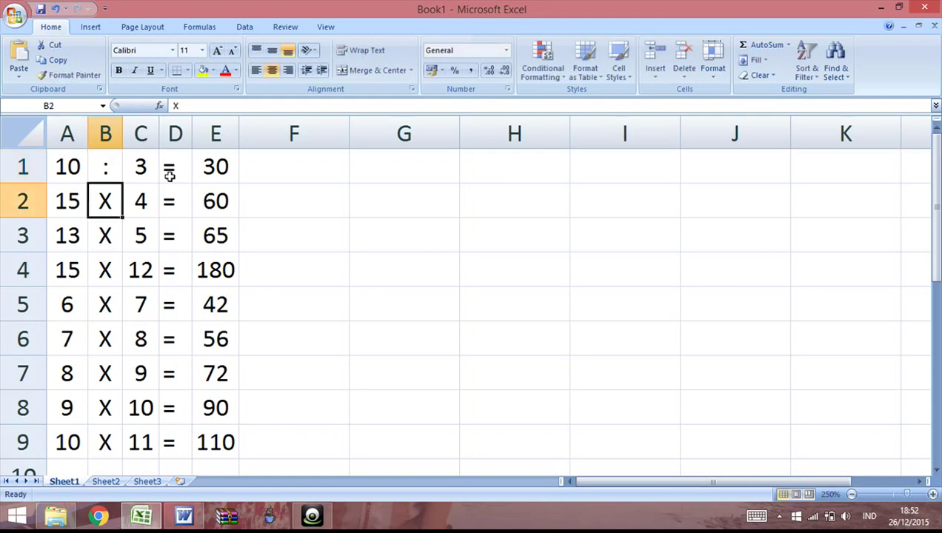
# - Rewrite E1 as the division formula =A1/C1
pyautogui.click(220, 172)
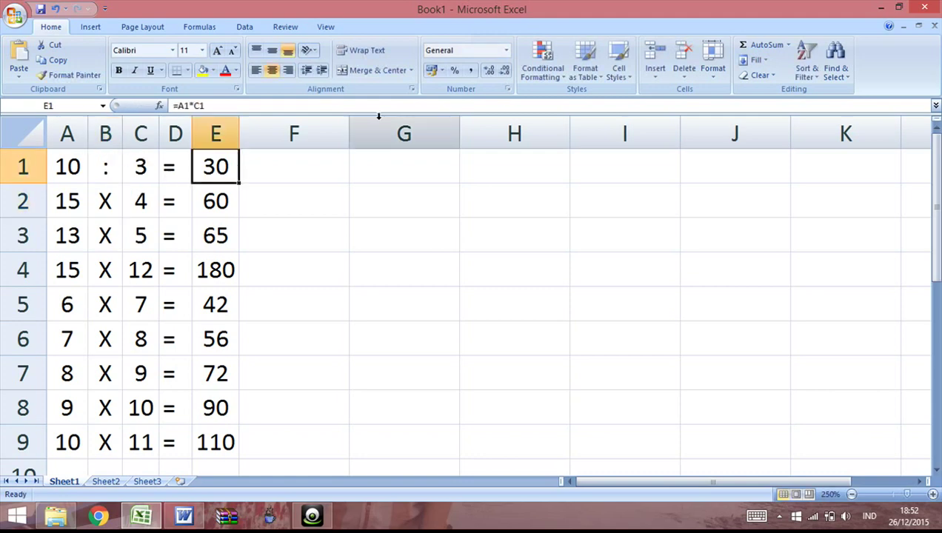
pyautogui.write('=')
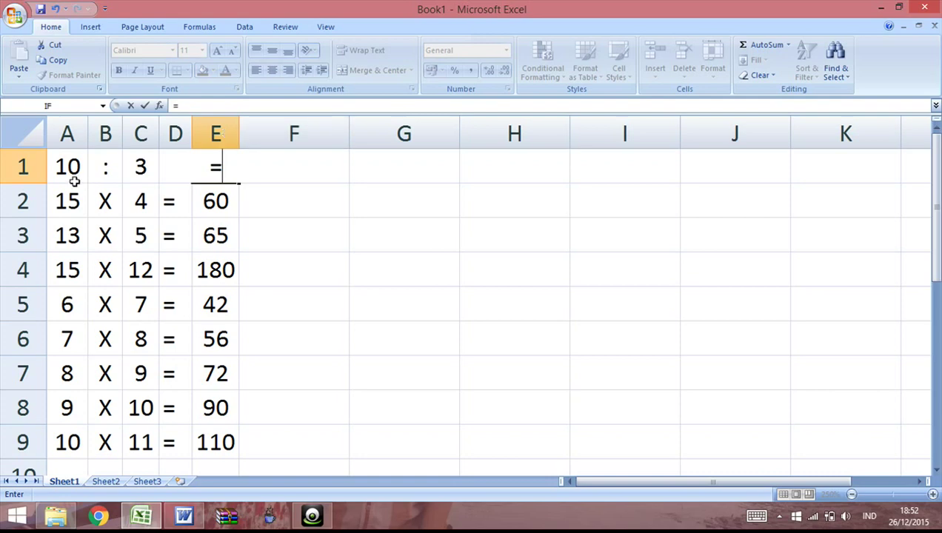
pyautogui.click(72, 177)
pyautogui.write('/')
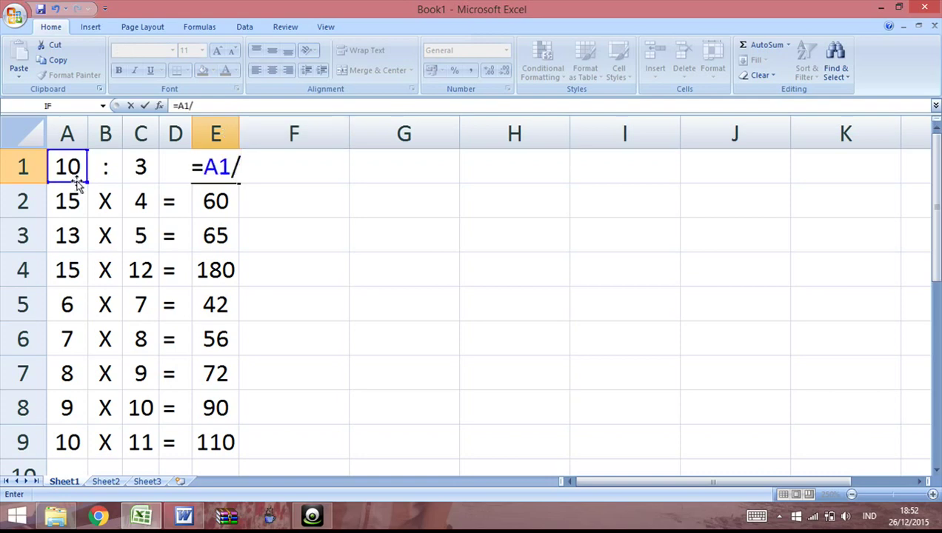
pyautogui.click(142, 165)
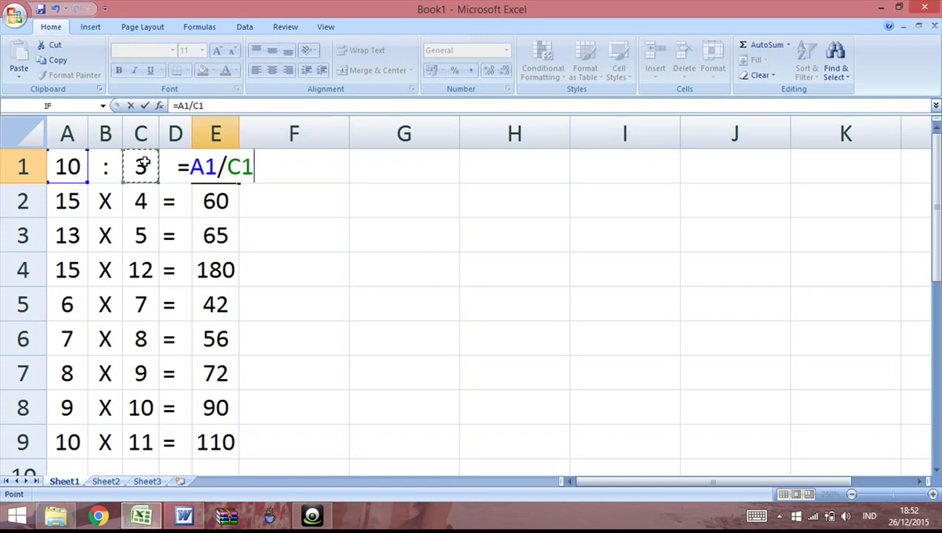
pyautogui.press('Return')
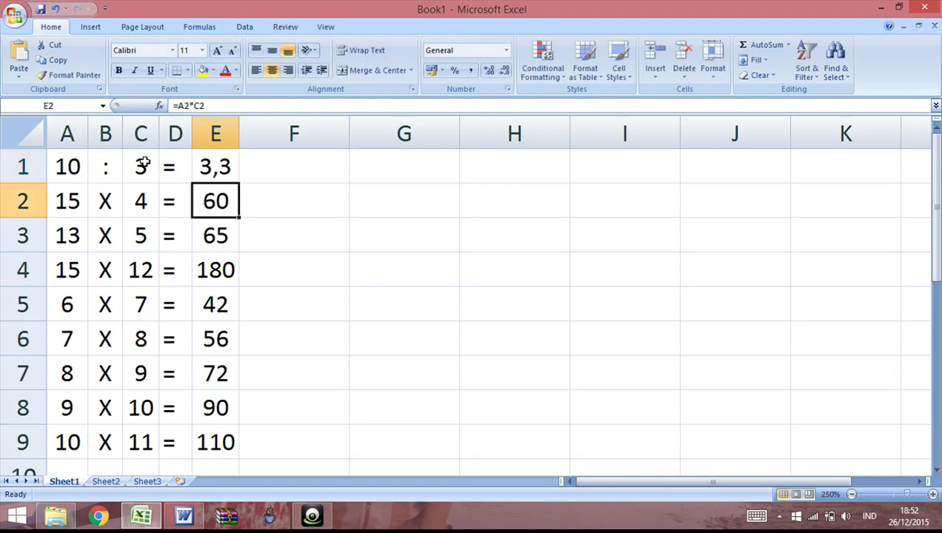
# - Fill the division down to E9 and the colon down to B9, then widen column E
pyautogui.click(228, 176)
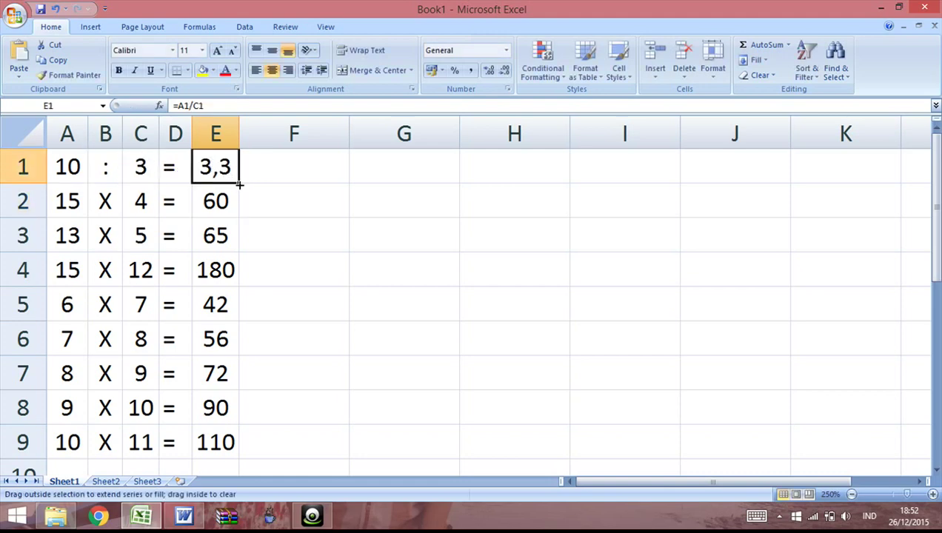
pyautogui.moveTo(238, 185); pyautogui.dragTo(225, 443)
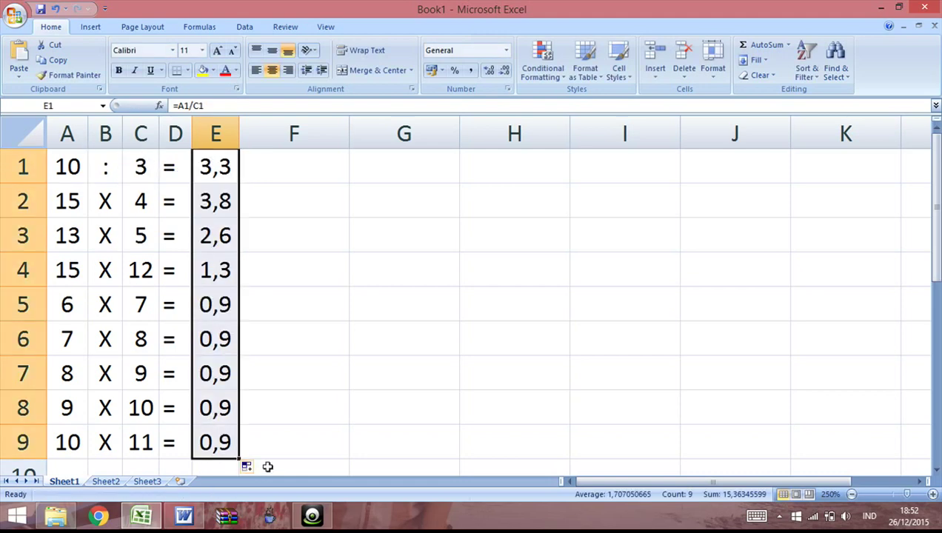
pyautogui.click(102, 160)
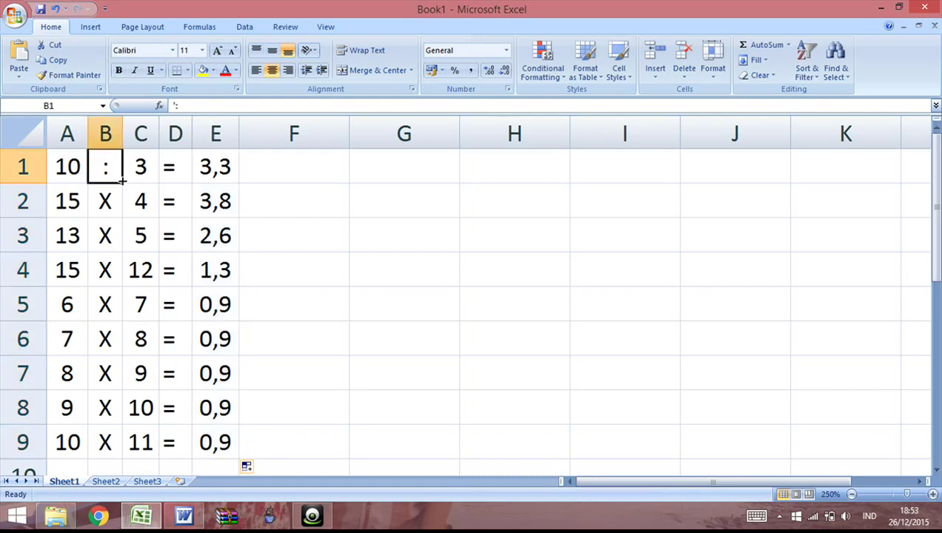
pyautogui.moveTo(122, 182); pyautogui.dragTo(125, 445)
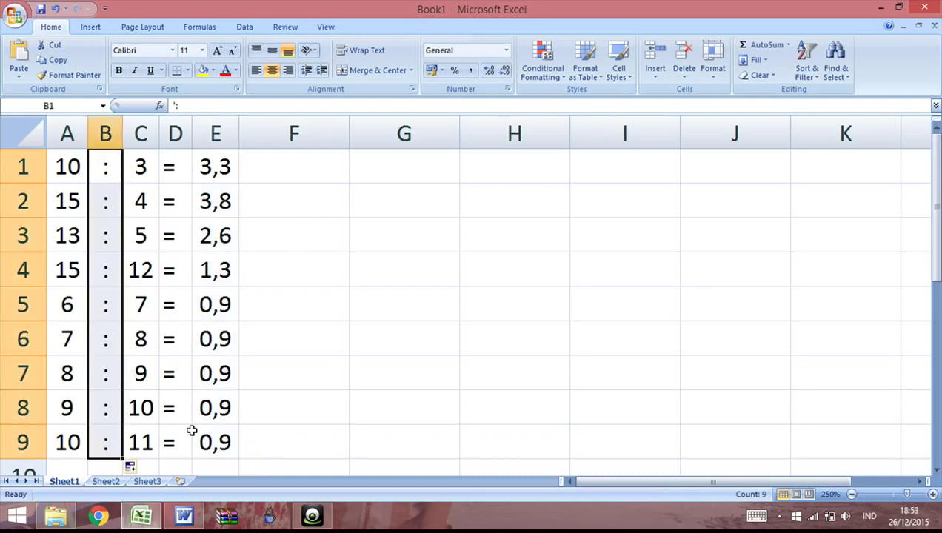
pyautogui.click(312, 359)
pyautogui.moveTo(239, 138)
pyautogui.mouseDown()
pyautogui.moveTo(274, 137)
pyautogui.moveTo(237, 441)
pyautogui.mouseUp()
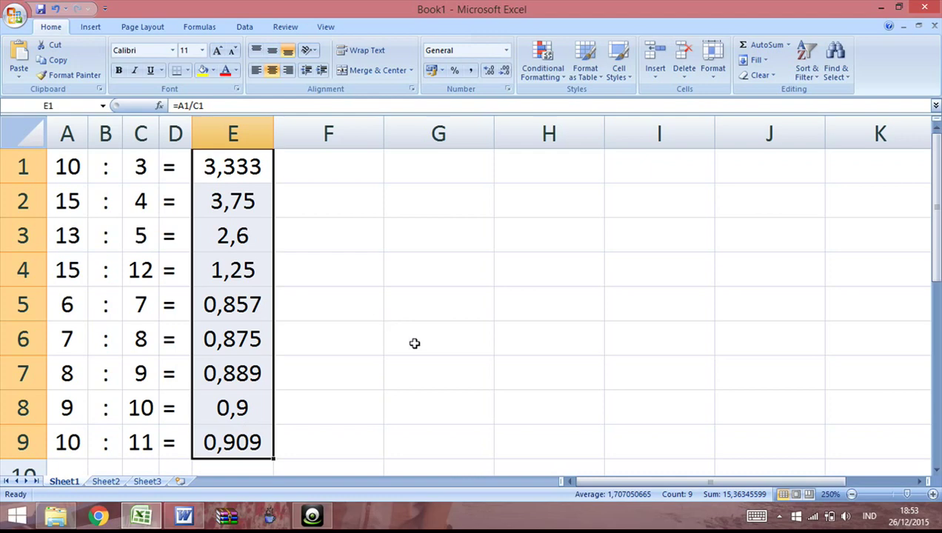
# - Add a decimal place to the quotients, then trim them back to two decimals
pyautogui.click(490, 69)
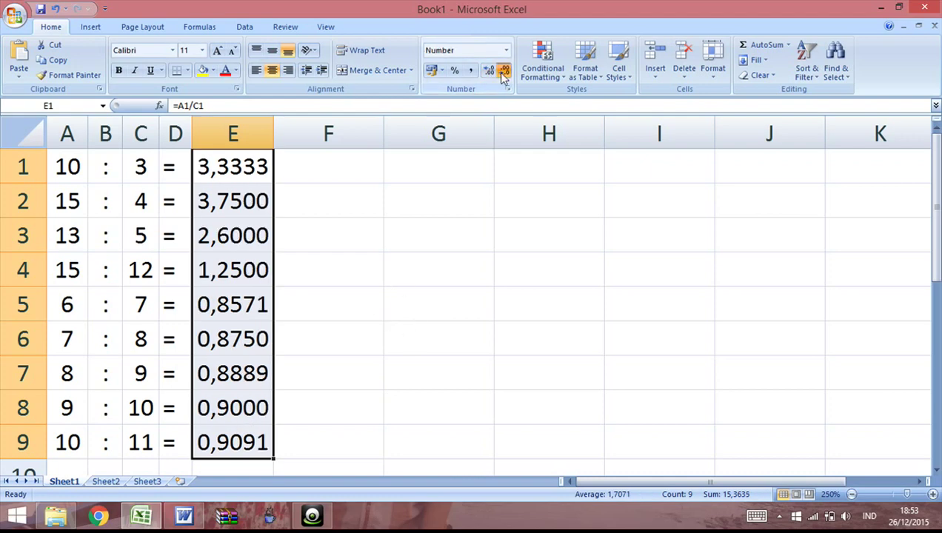
pyautogui.click(503, 71)
pyautogui.click(503, 71)
pyautogui.click(393, 273)
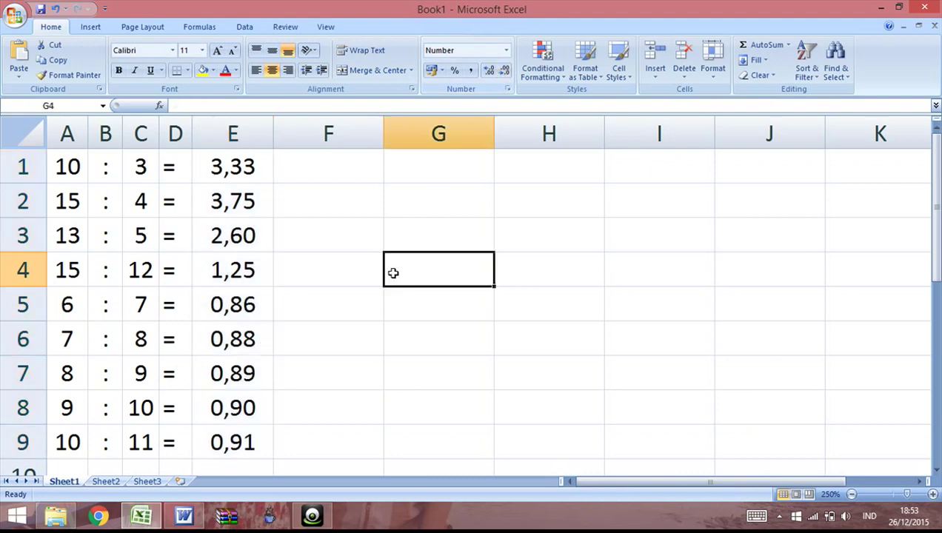
# - Round quotients E1:E9 to whole numbers, then add five decimal places back
pyautogui.moveTo(216, 169); pyautogui.dragTo(234, 437)
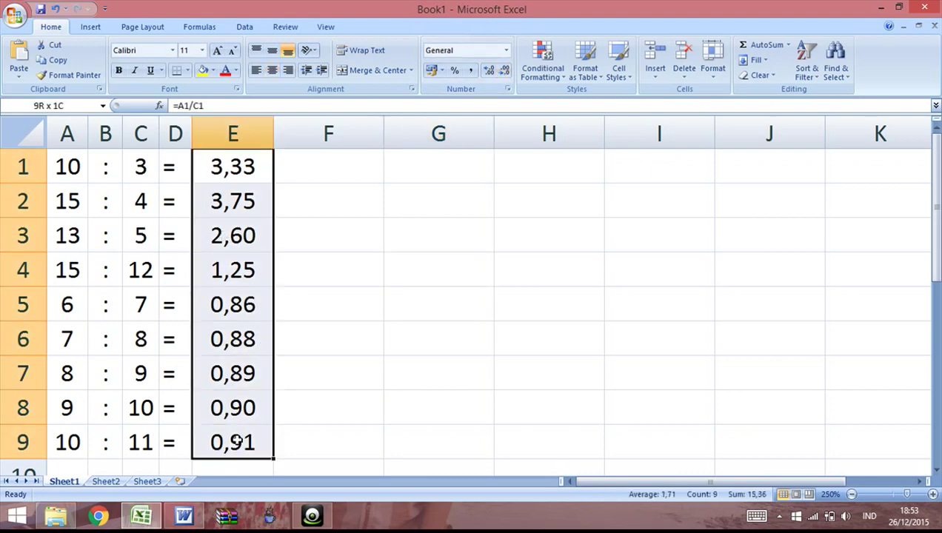
pyautogui.click(504, 71)
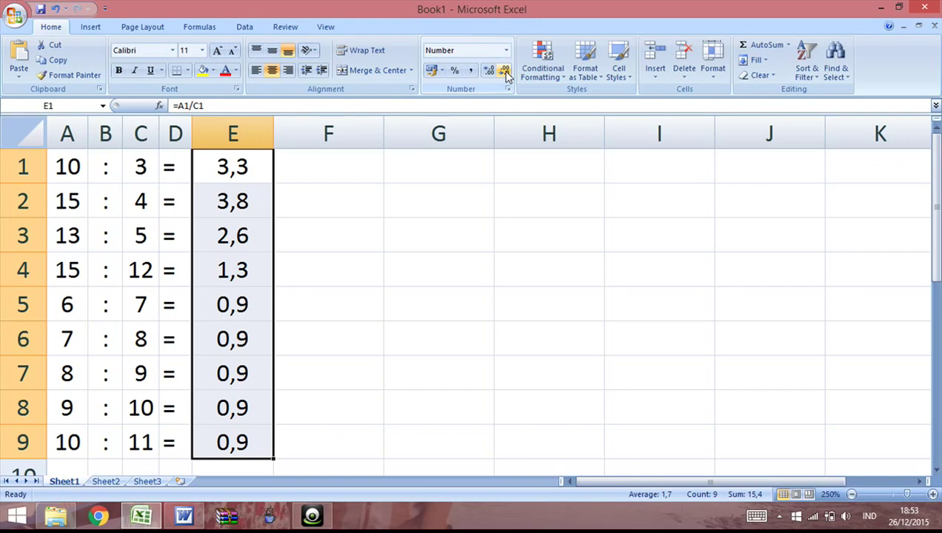
pyautogui.click(504, 71)
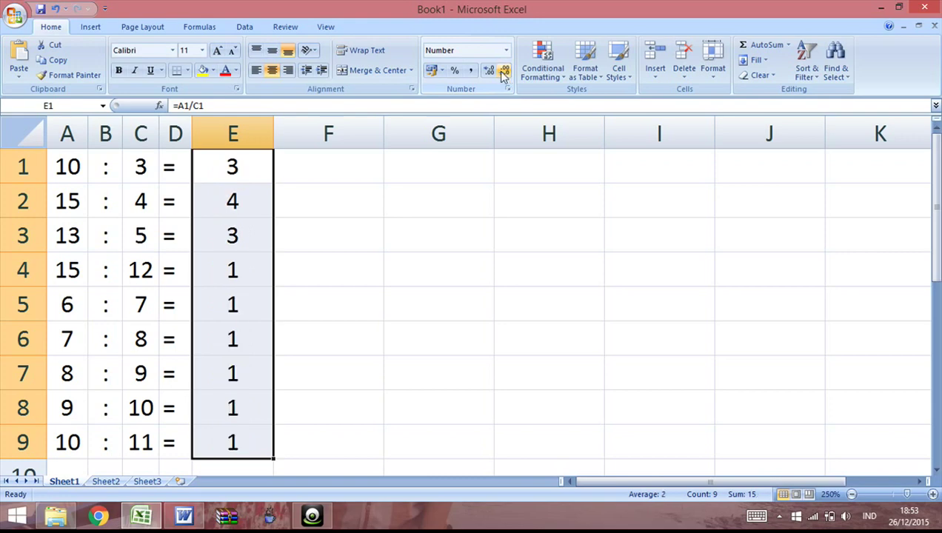
pyautogui.click(489, 71)
pyautogui.click(489, 70)
pyautogui.click(489, 70)
pyautogui.click(489, 71)
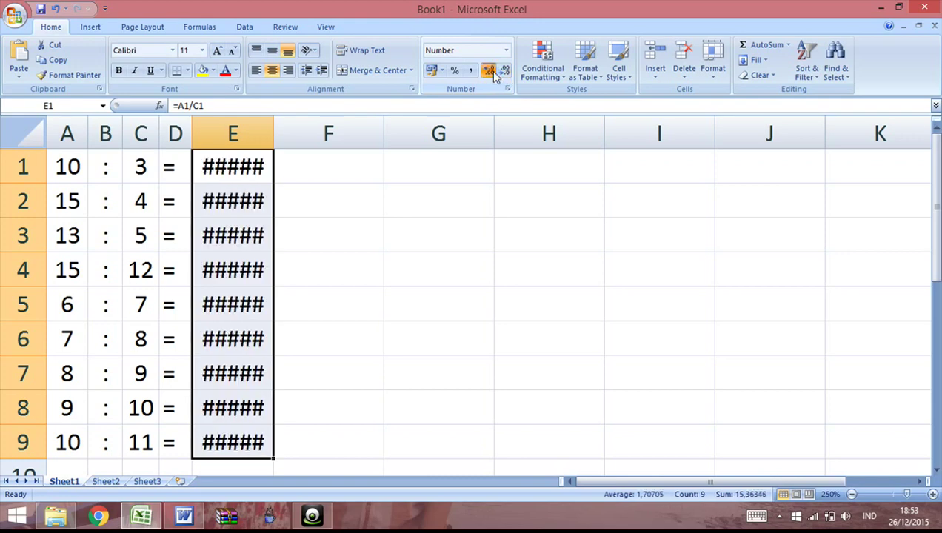
pyautogui.click(490, 71)
# - Widen column E and increase the quotients to many more decimal places
pyautogui.moveTo(274, 124); pyautogui.dragTo(481, 125)
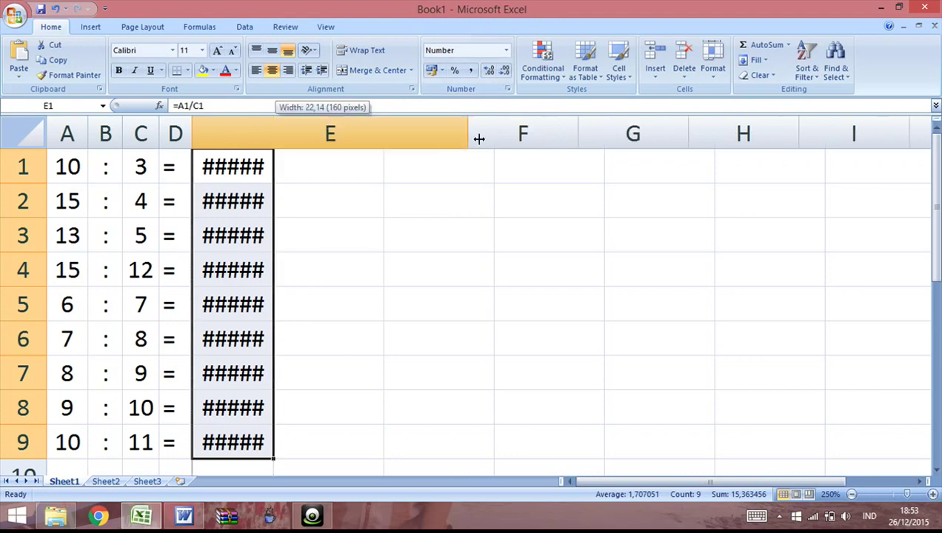
pyautogui.click(506, 71)
pyautogui.click(506, 71)
pyautogui.click(506, 71)
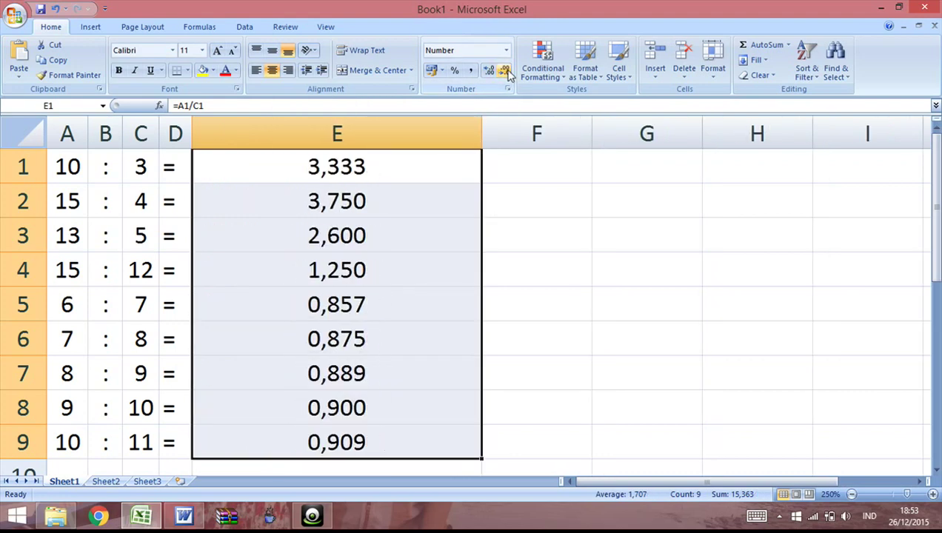
pyautogui.click(506, 71)
pyautogui.click(489, 72)
pyautogui.click(489, 72)
pyautogui.click(489, 71)
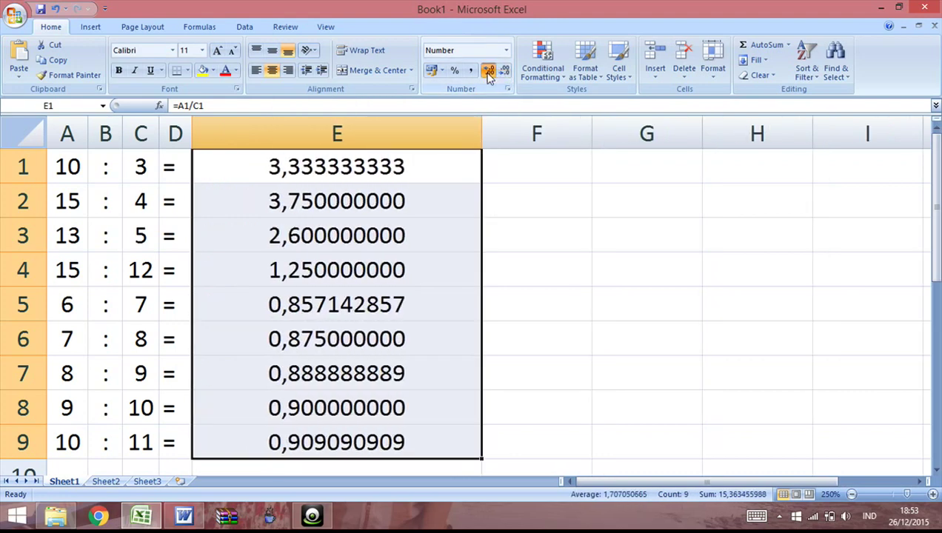
pyautogui.click(489, 72)
pyautogui.click(489, 72)
pyautogui.click(489, 72)
pyautogui.click(489, 72)
pyautogui.click(489, 72)
pyautogui.click(489, 72)
pyautogui.click(534, 211)
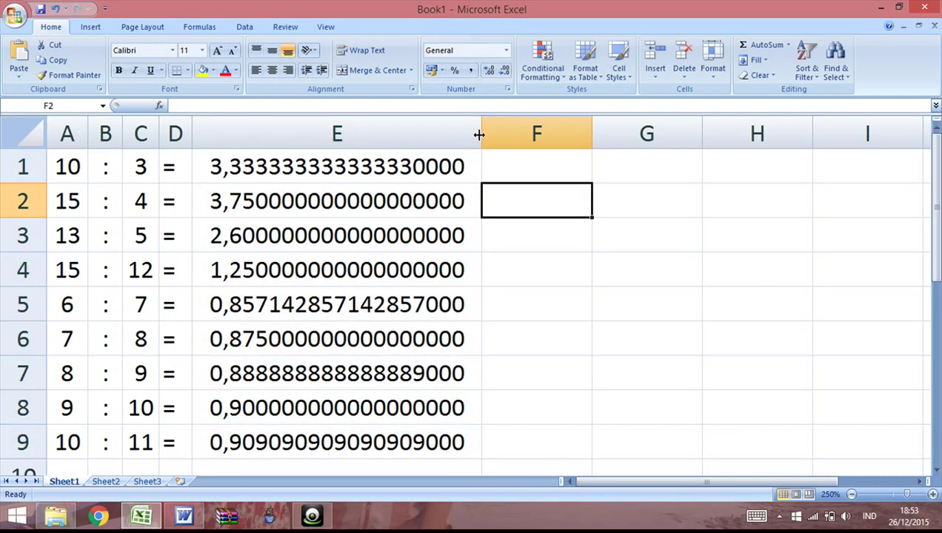
# - Narrow column E again and change the decimal places of E1:E9 once more
pyautogui.moveTo(479, 134); pyautogui.dragTo(302, 134)
pyautogui.moveTo(244, 167); pyautogui.dragTo(244, 443)
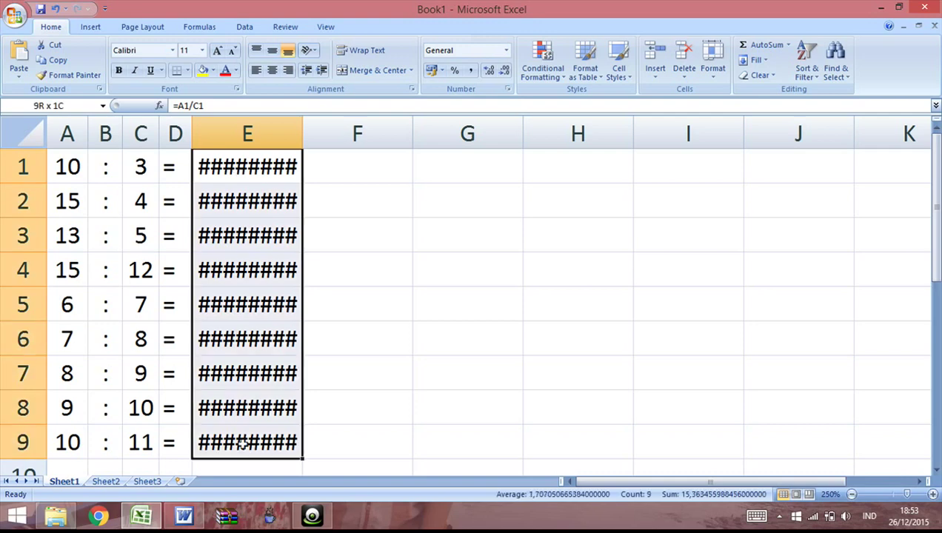
pyautogui.click(492, 73)
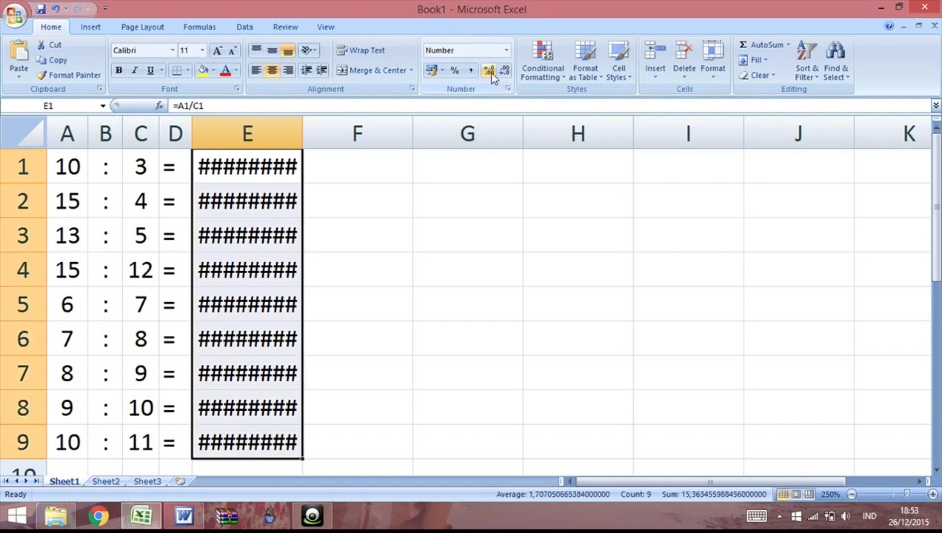